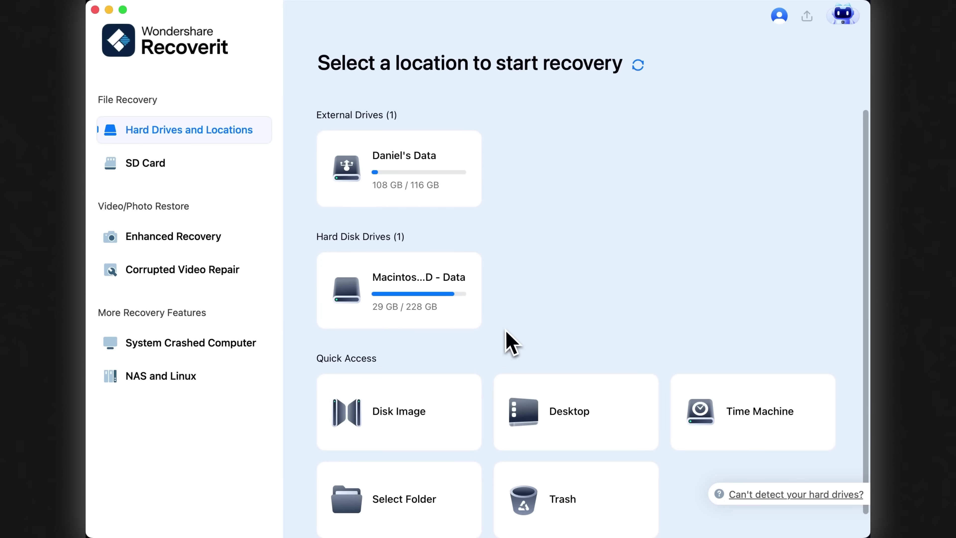
{"action": "mouse_move", "coordinate": [423, 176]}
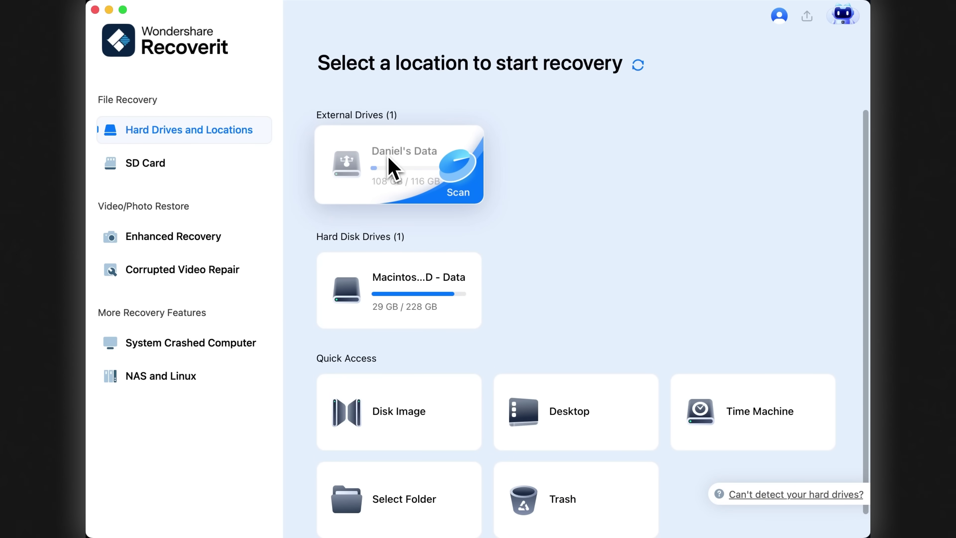
{"action": "mouse_move", "coordinate": [418, 312]}
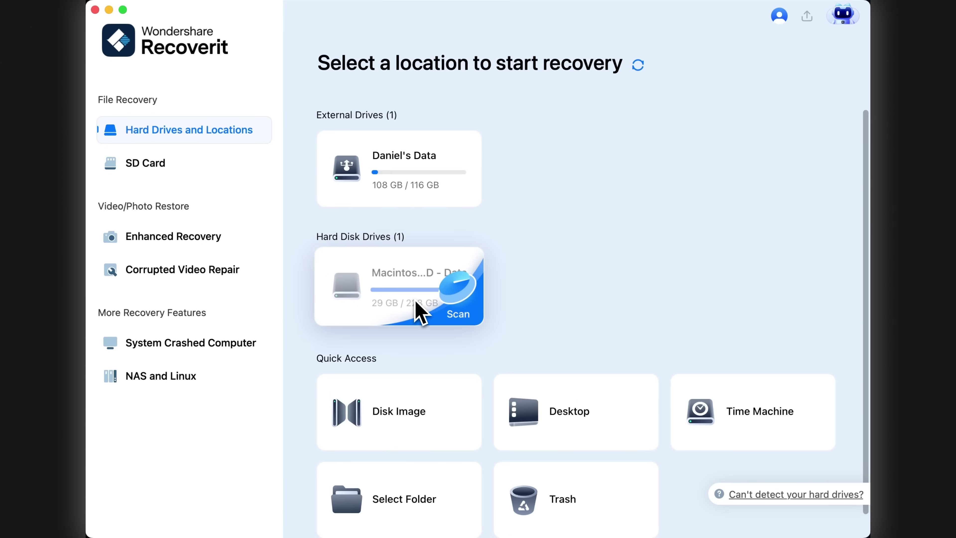
{"action": "scroll", "coordinate": [589, 149], "scroll_direction": "down", "scroll_amount": 2}
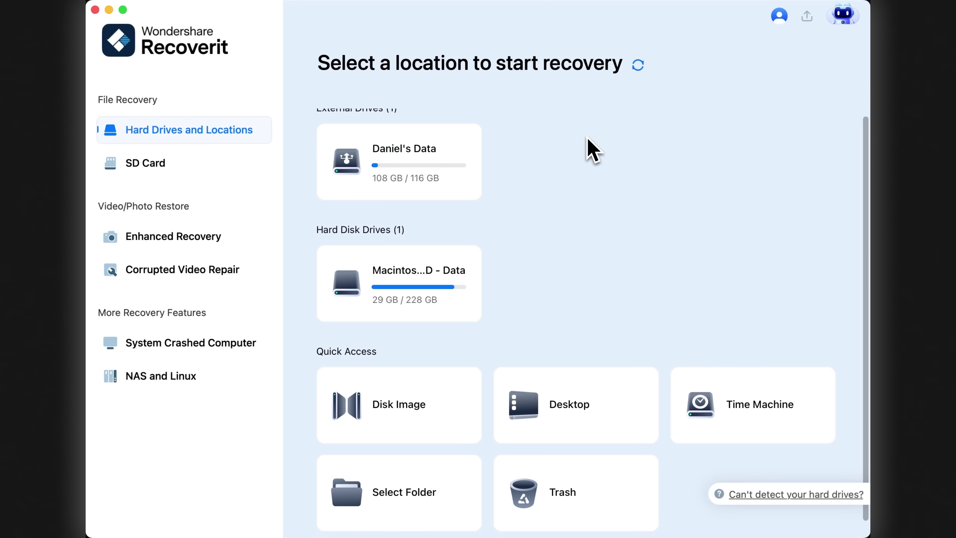
{"action": "mouse_move", "coordinate": [433, 385]}
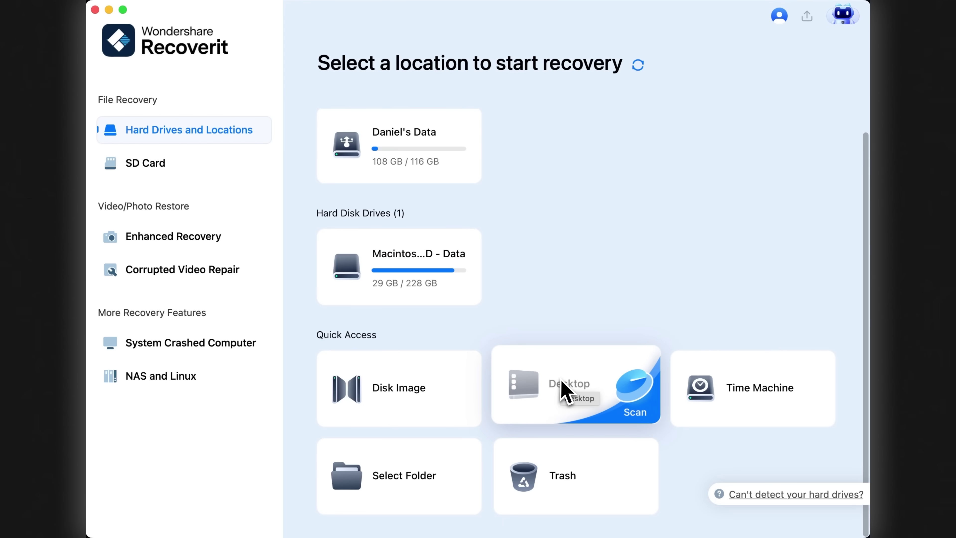
{"action": "mouse_move", "coordinate": [735, 391]}
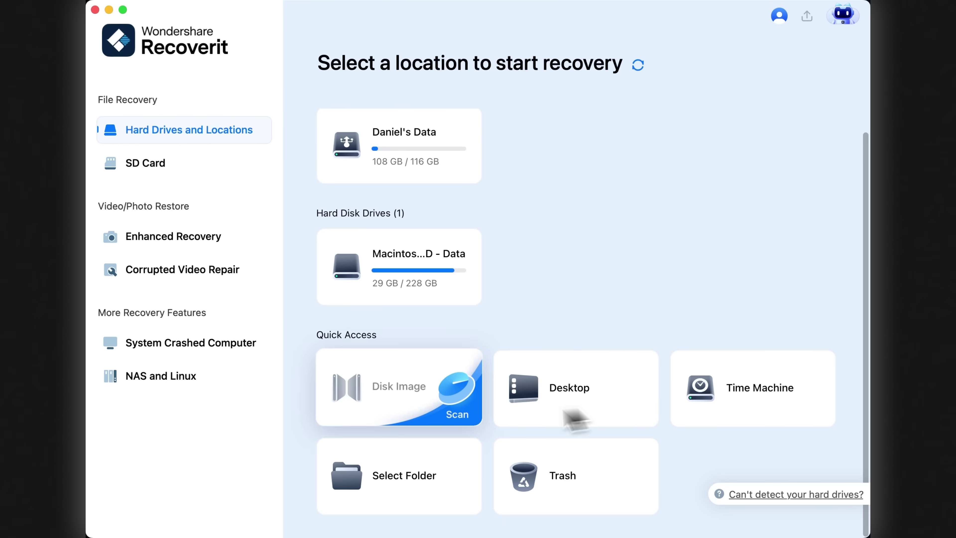
{"action": "mouse_move", "coordinate": [424, 457]}
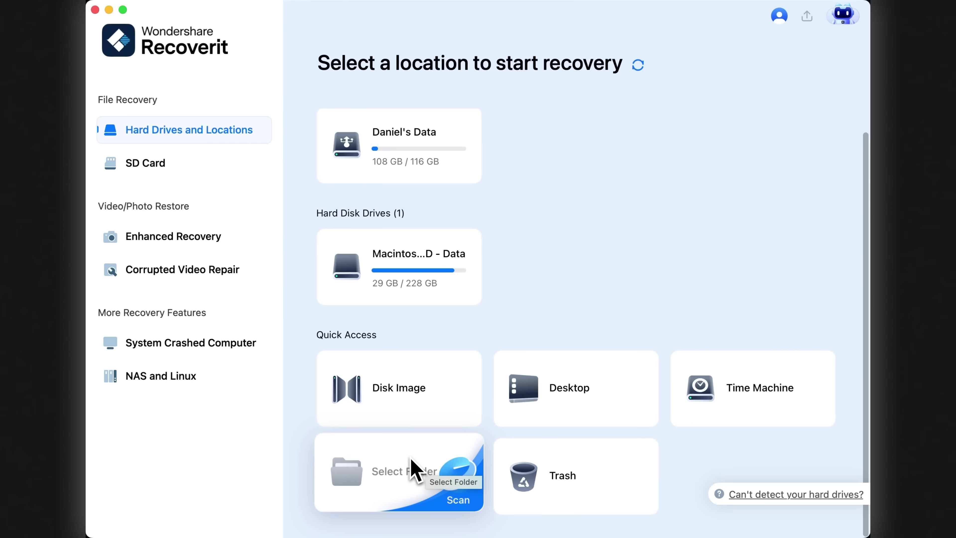
{"action": "mouse_move", "coordinate": [601, 475]}
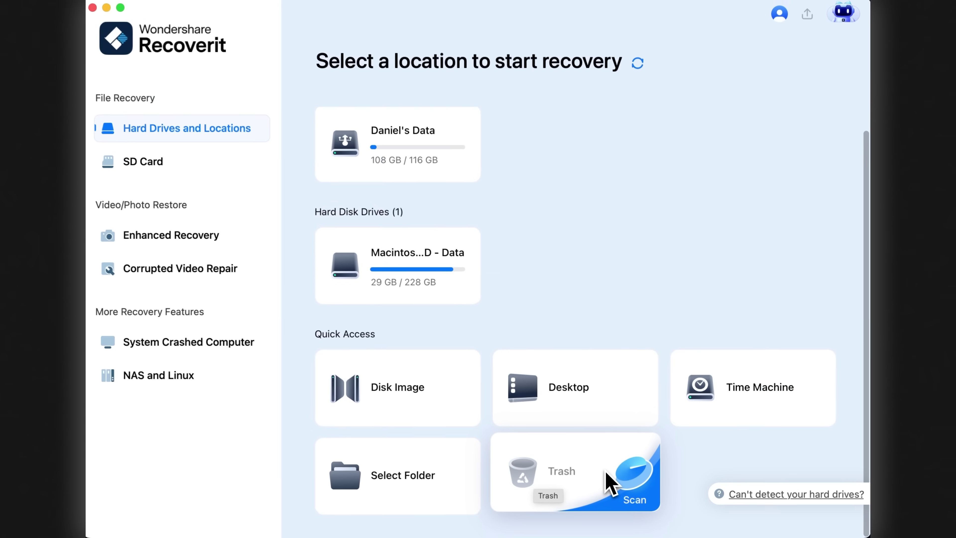
- Scan the Trash for lost files and view the results grouped by file type
{"action": "left_click", "coordinate": [607, 474]}
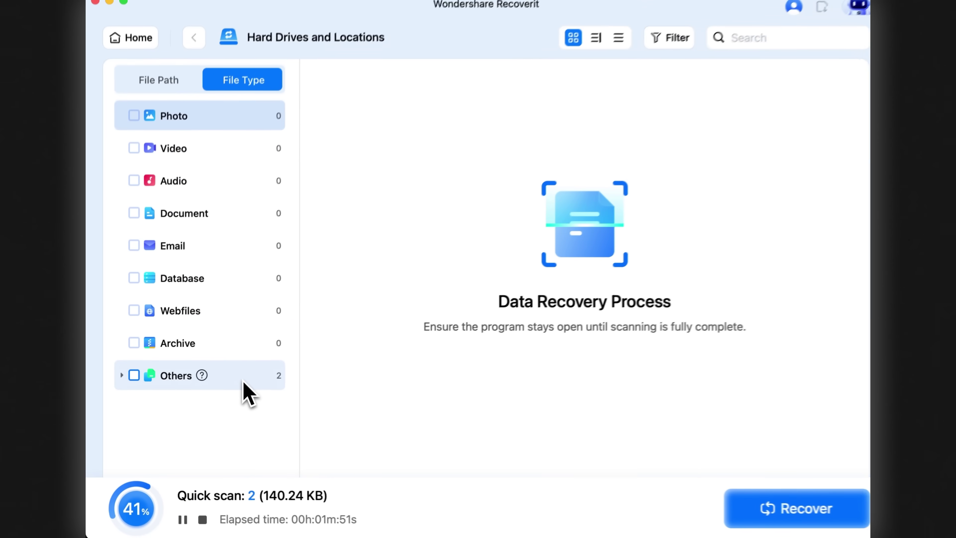
{"action": "left_click", "coordinate": [164, 85]}
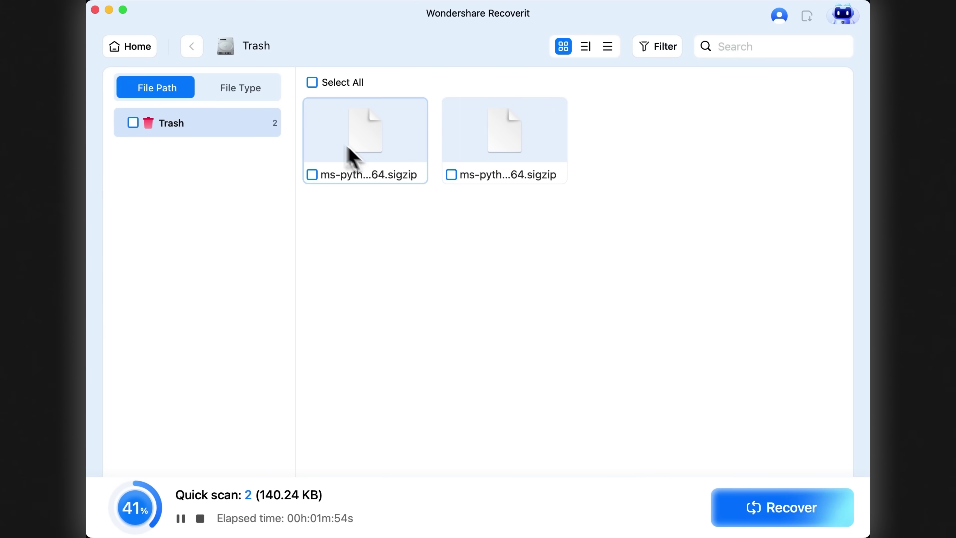
{"action": "left_click", "coordinate": [252, 90]}
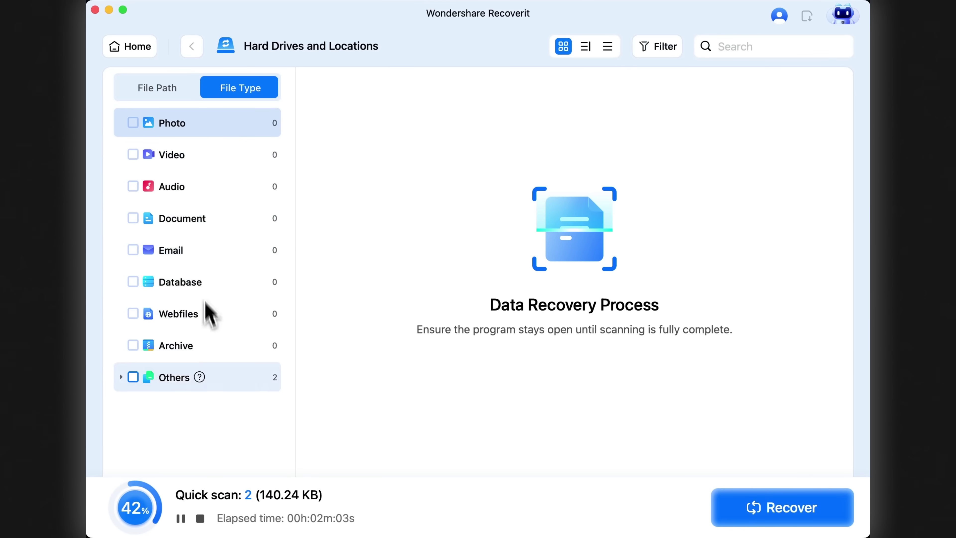
- Open the sigzip files under Others and mark the first one for recovery
{"action": "left_click", "coordinate": [231, 391]}
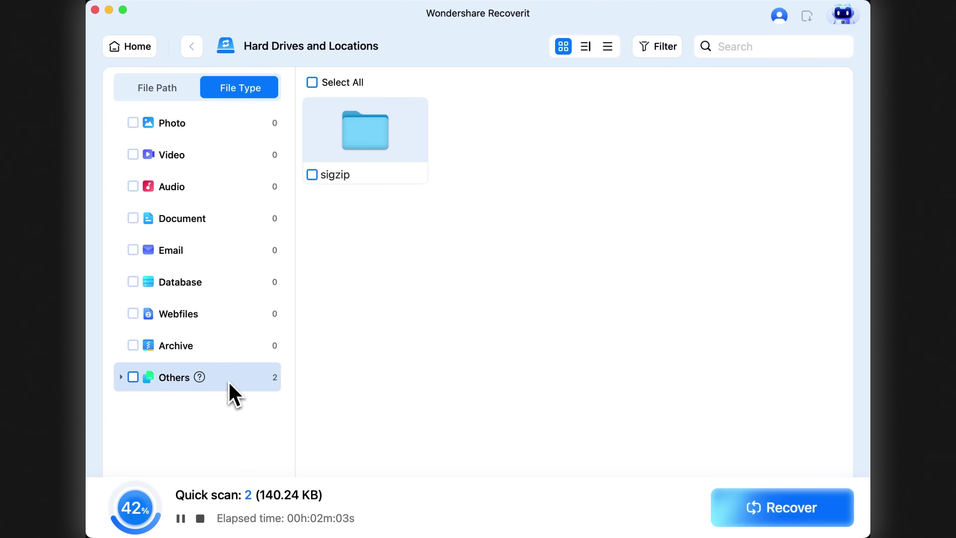
{"action": "double_click", "coordinate": [357, 138]}
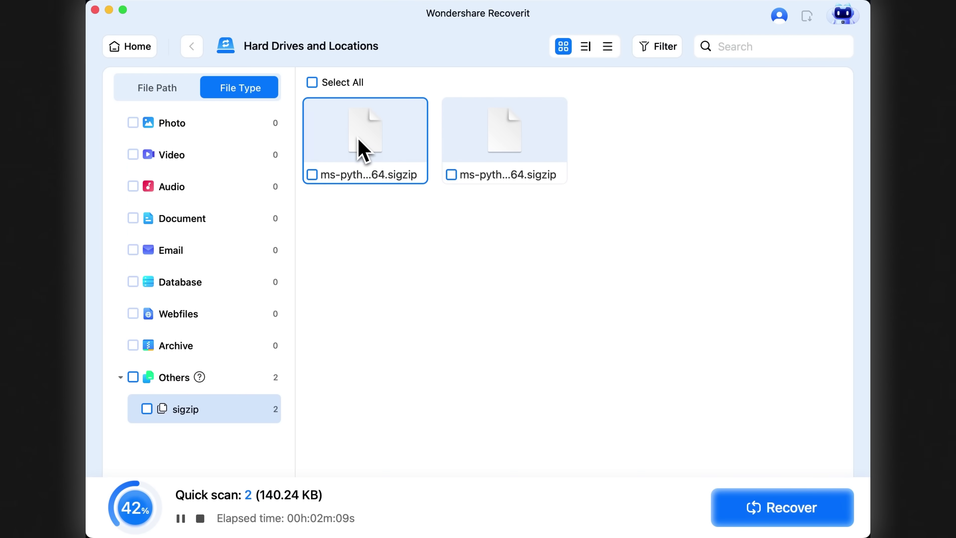
{"action": "left_click", "coordinate": [315, 175]}
- Mark the second sigzip file and start recovering both files into Documents
{"action": "left_click", "coordinate": [452, 176]}
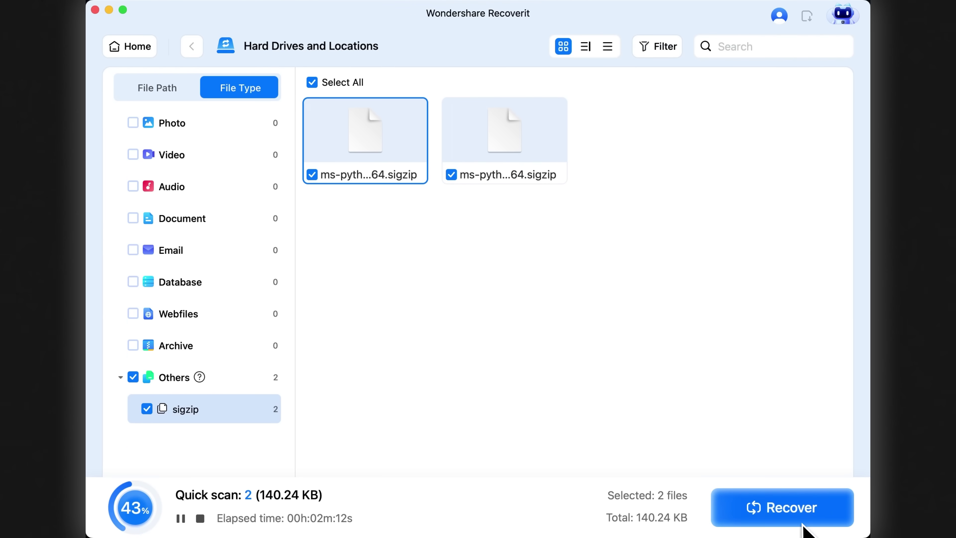
{"action": "left_click", "coordinate": [784, 517]}
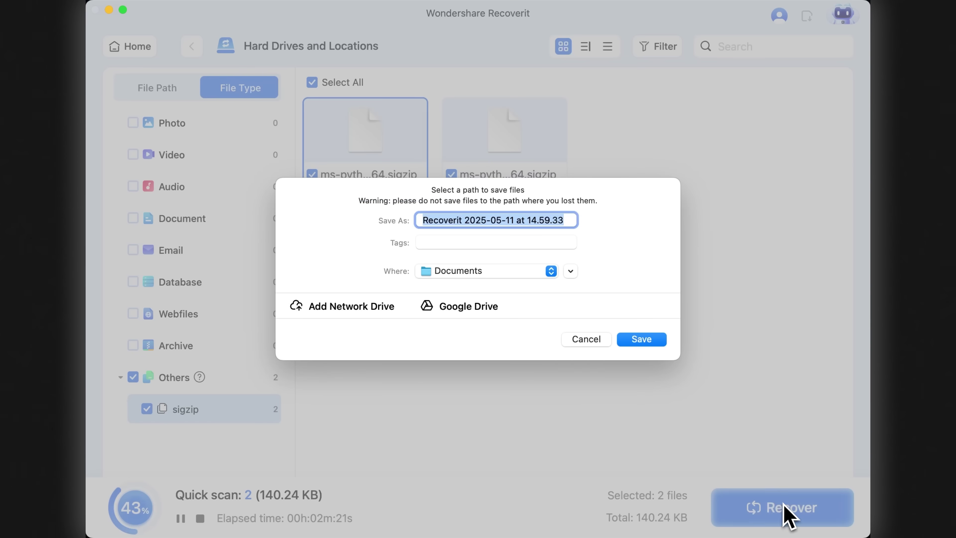
{"action": "left_click", "coordinate": [551, 271]}
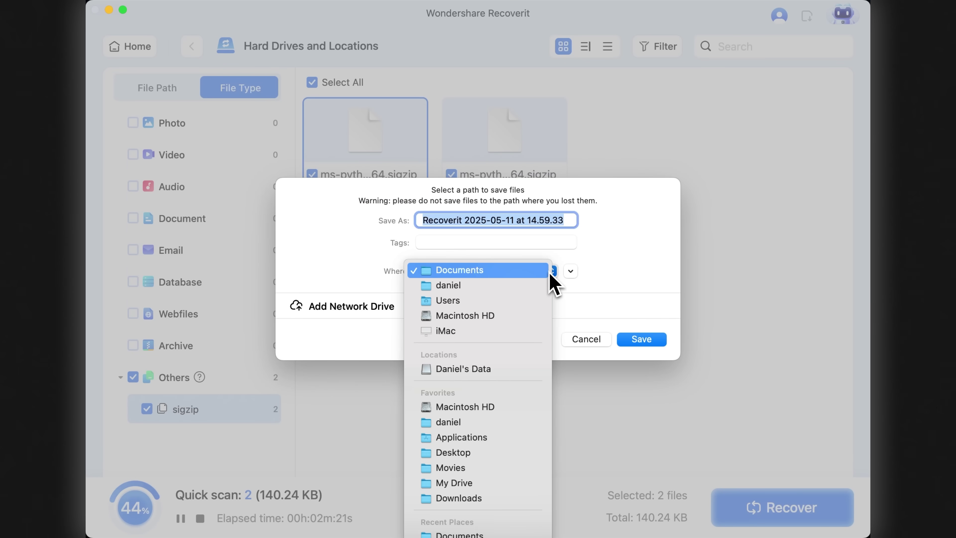
{"action": "left_click", "coordinate": [550, 270]}
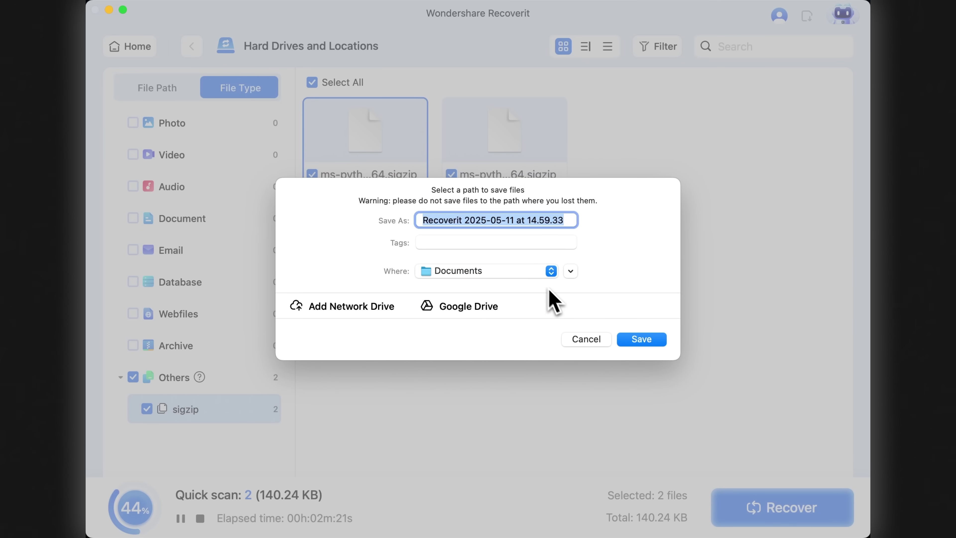
{"action": "left_click", "coordinate": [640, 343]}
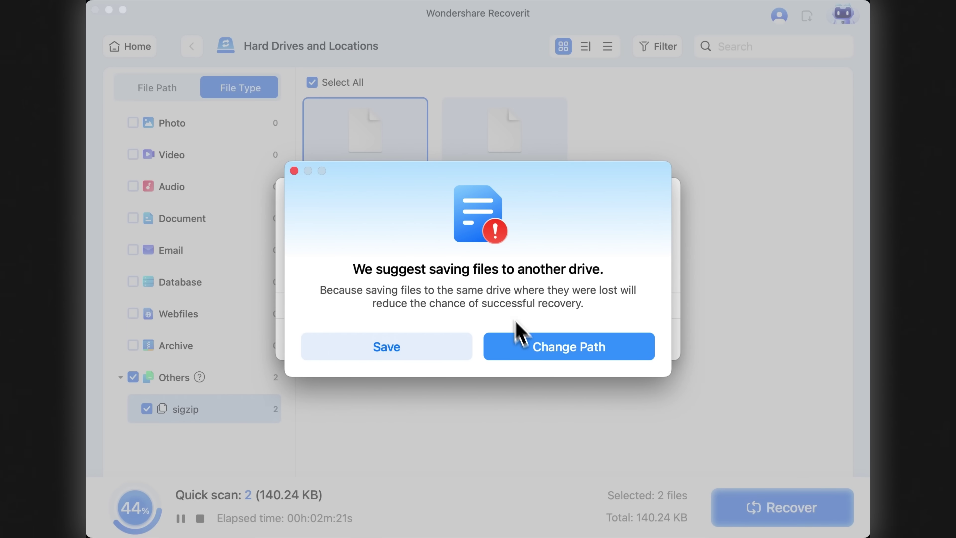
- Change the recovery save path from Documents to the external drive
{"action": "left_click", "coordinate": [551, 348]}
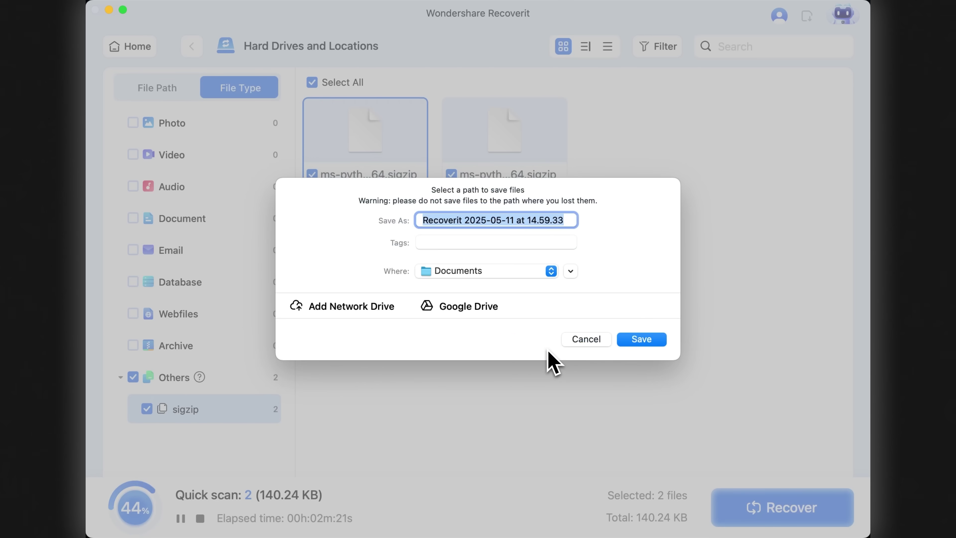
{"action": "left_click", "coordinate": [513, 274]}
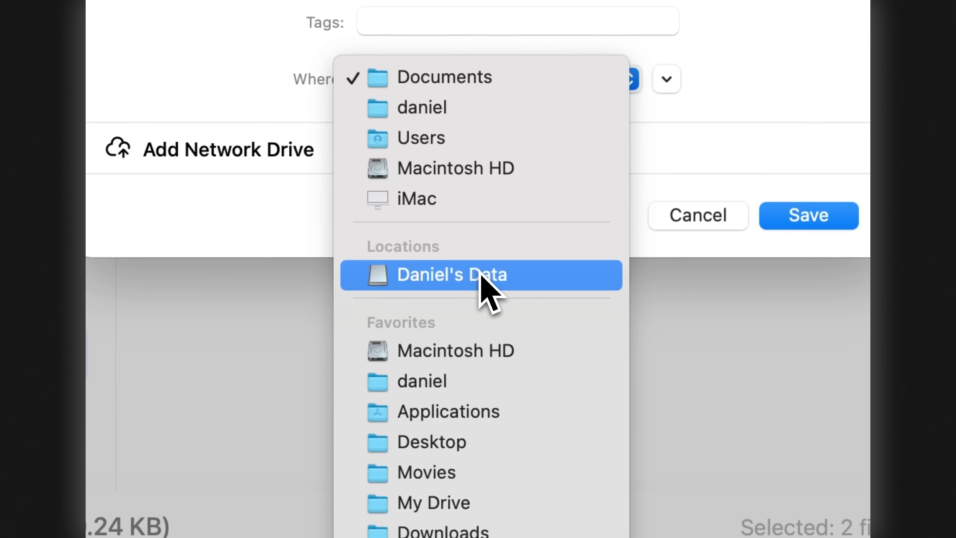
{"action": "left_click", "coordinate": [477, 369]}
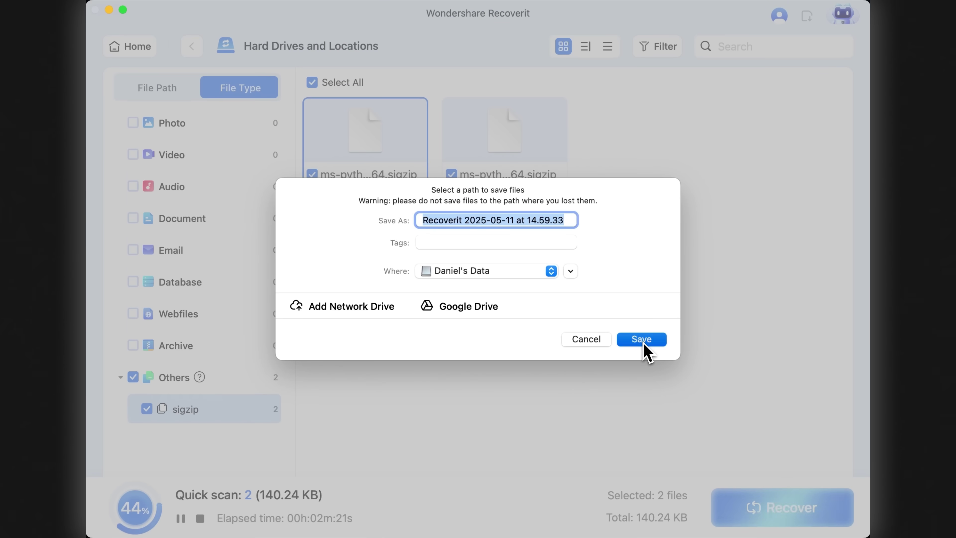
- Recover the two sigzip files (140.24 KB) to the external drive and open their folder
{"action": "left_click", "coordinate": [641, 340]}
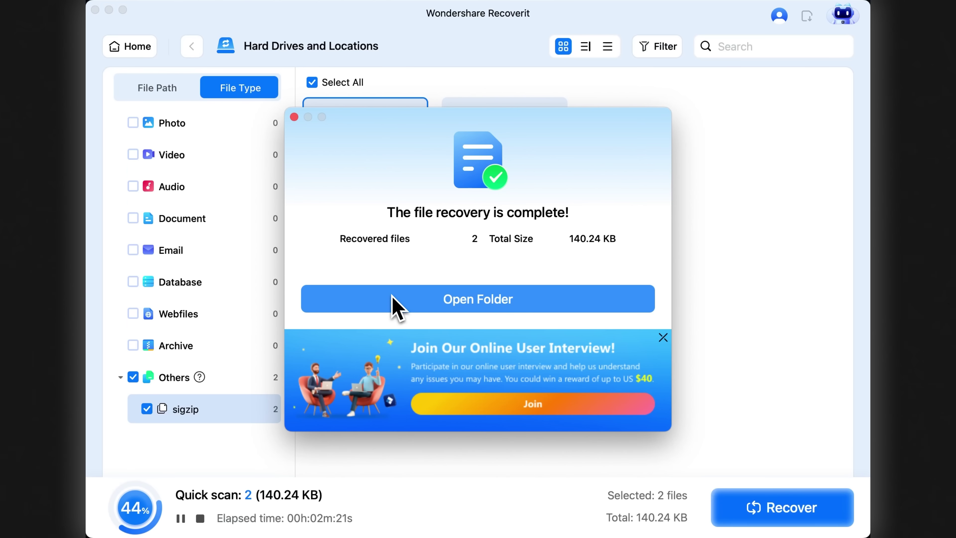
{"action": "left_click", "coordinate": [400, 292]}
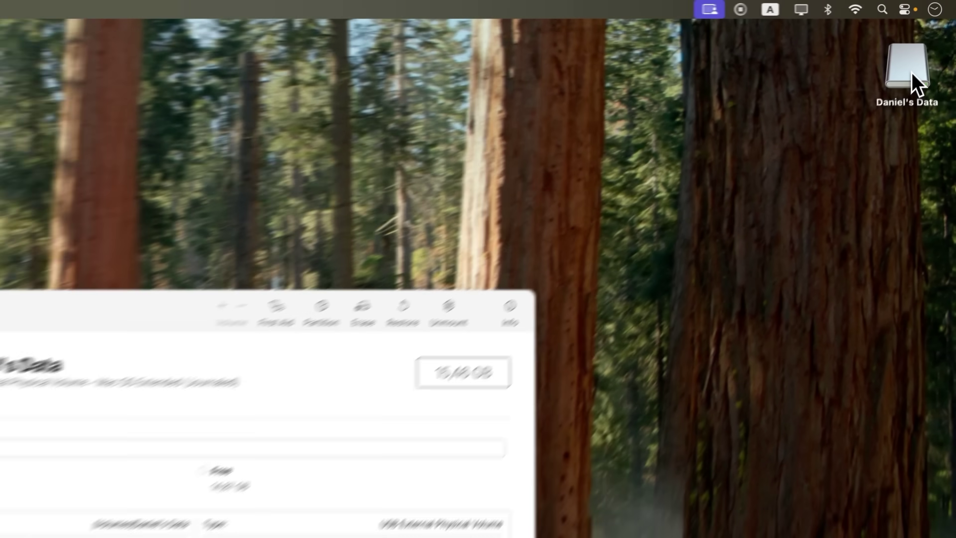
- Erase the USB stick in Disk Utility, keeping its name and Mac OS Extended format, and confirm it's empty
{"action": "double_click", "coordinate": [927, 44]}
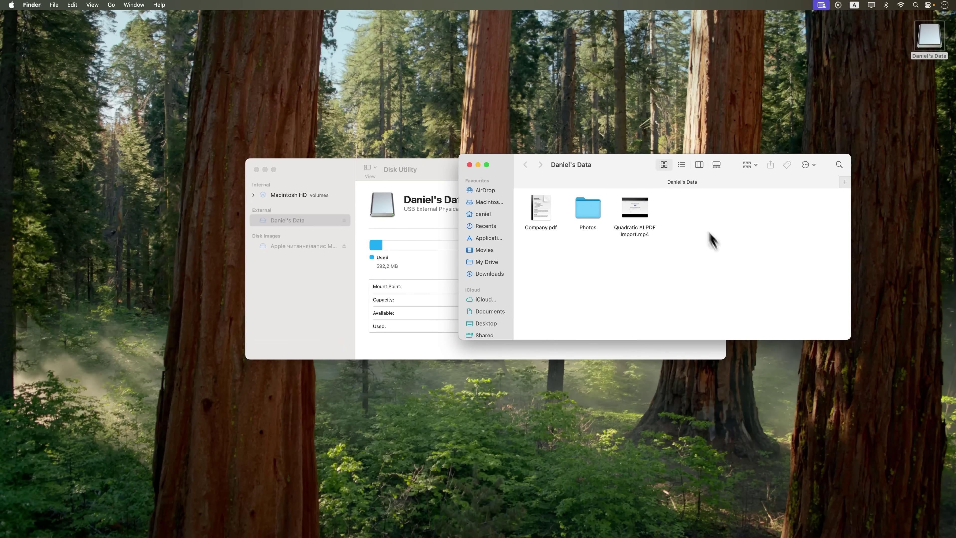
{"action": "left_click", "coordinate": [469, 165]}
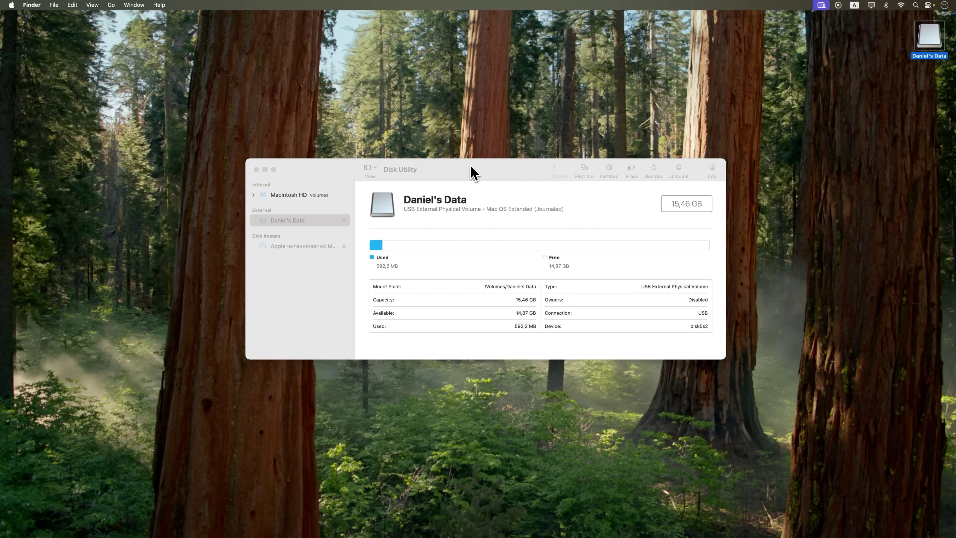
{"action": "left_click", "coordinate": [631, 171]}
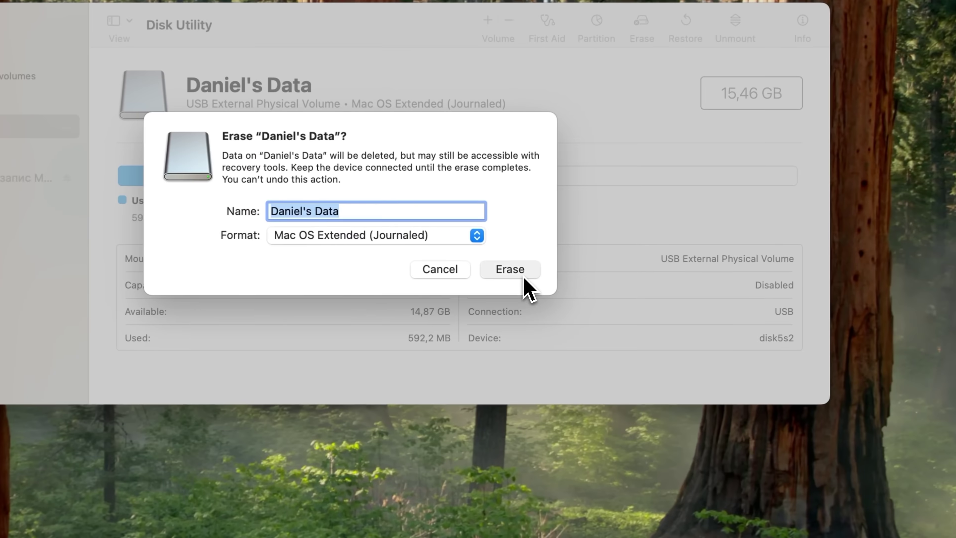
{"action": "left_click", "coordinate": [565, 291]}
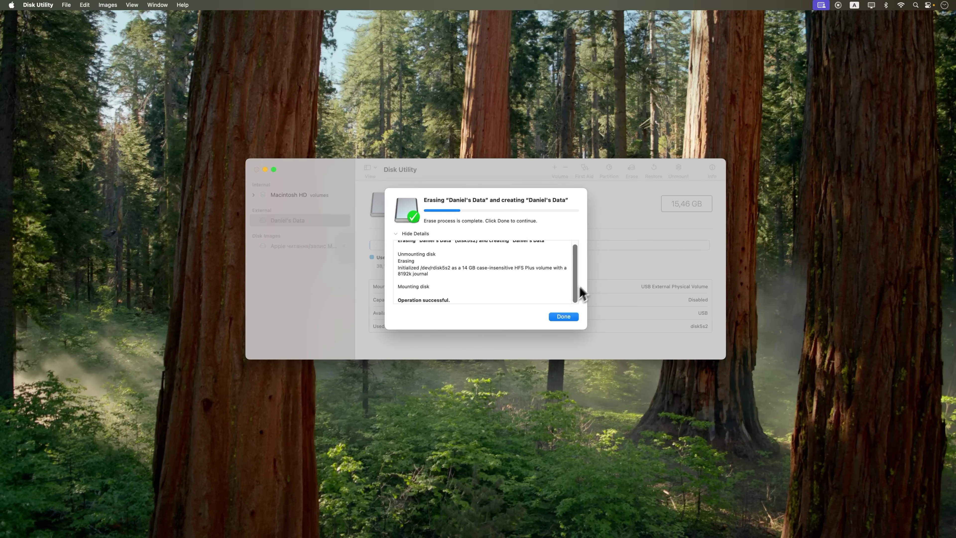
{"action": "left_click", "coordinate": [571, 317]}
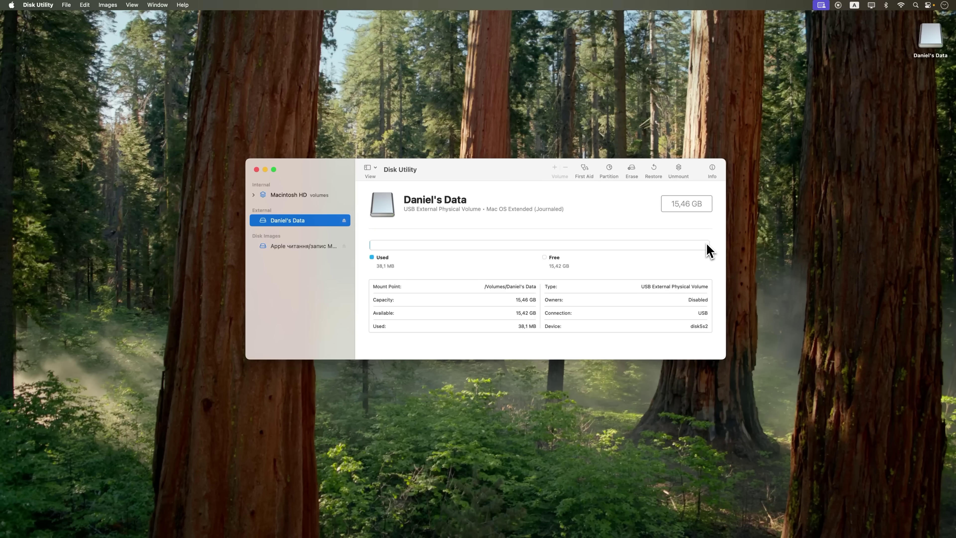
{"action": "double_click", "coordinate": [934, 40]}
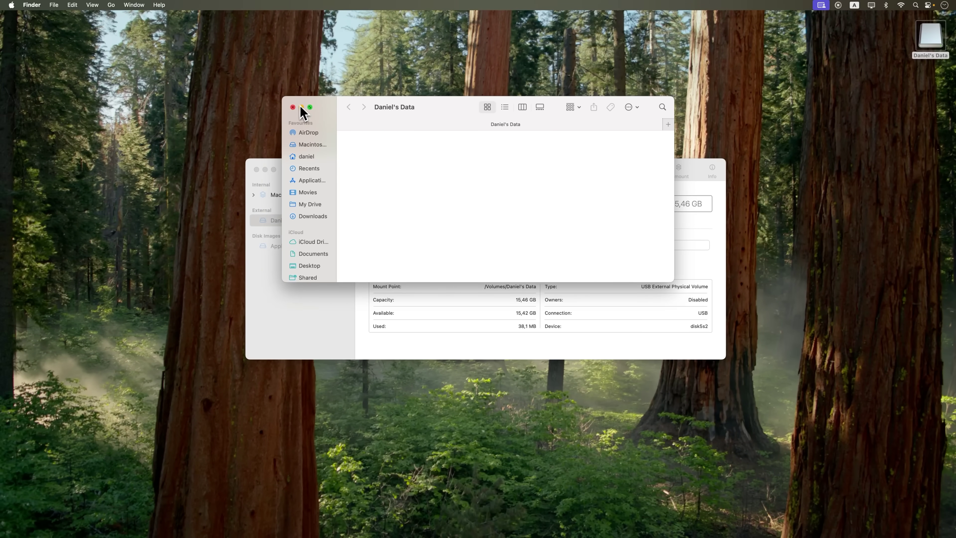
{"action": "left_click", "coordinate": [301, 107]}
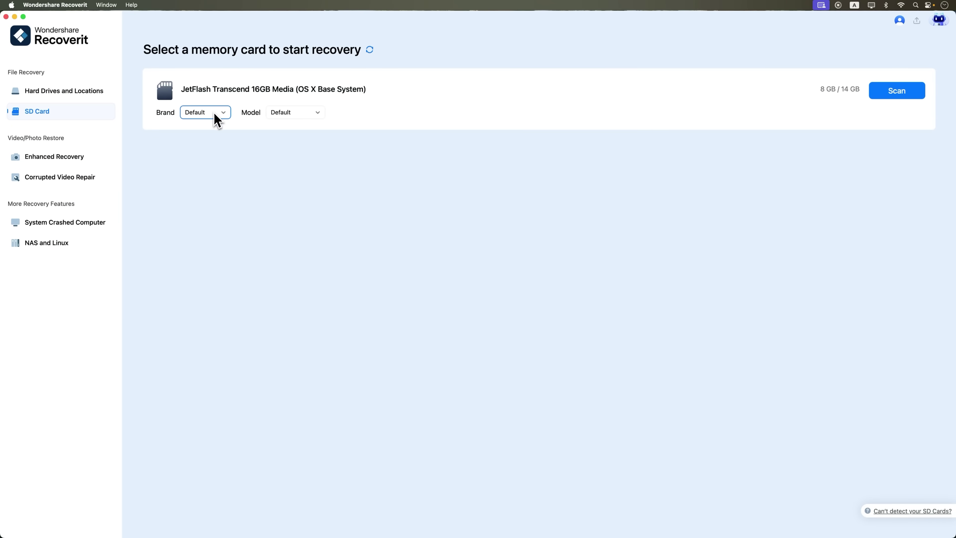
- Try DJI as the JetFlash Transcend card's brand, then reset brand and model to Default
{"action": "left_click", "coordinate": [214, 113]}
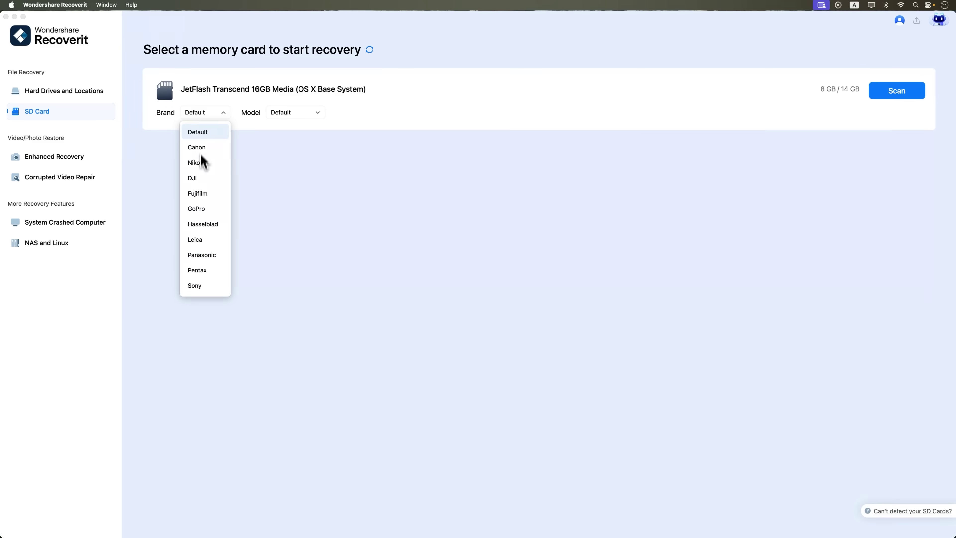
{"action": "left_click", "coordinate": [202, 181]}
{"action": "left_click", "coordinate": [282, 113]}
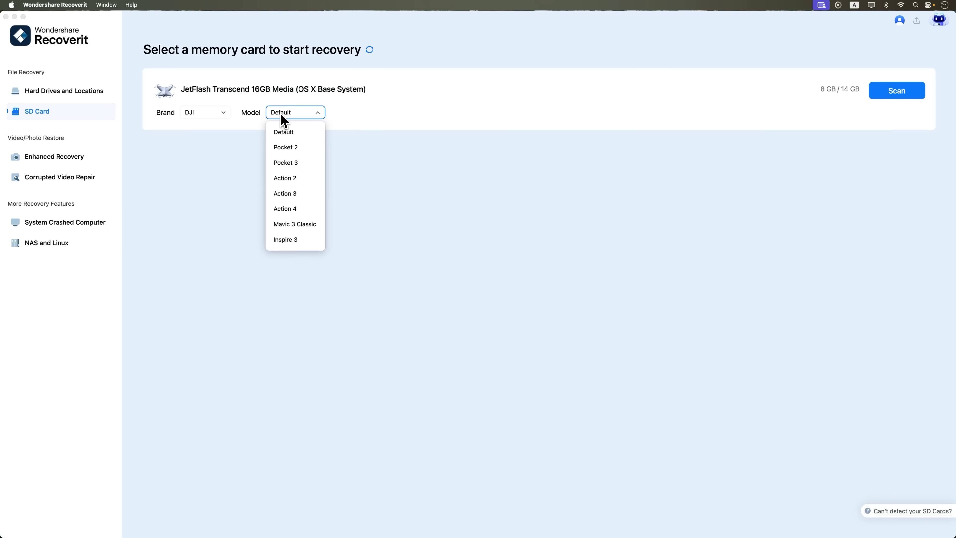
{"action": "left_click", "coordinate": [223, 118]}
{"action": "left_click", "coordinate": [211, 131]}
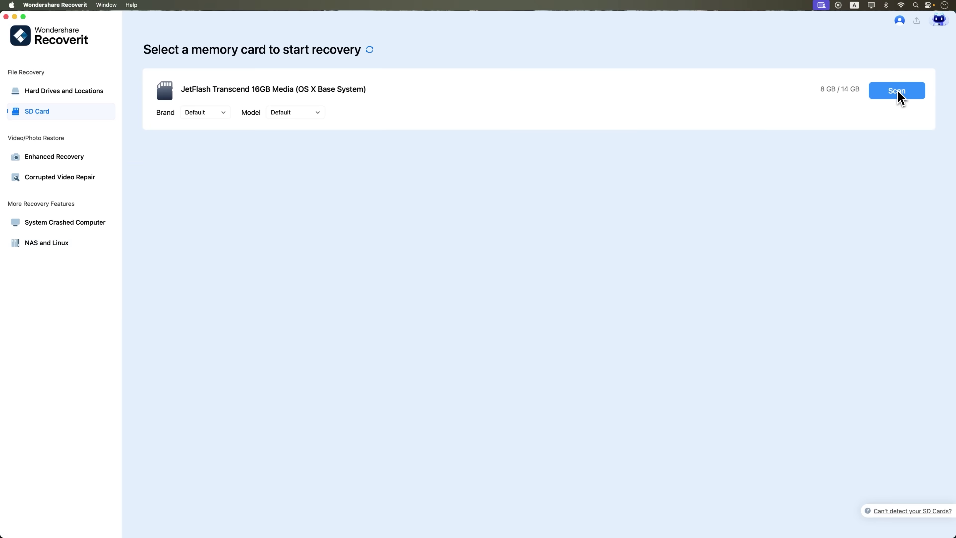
- Scan the erased JetFlash Transcend memory stick until its 1122 lost files are found
{"action": "left_click", "coordinate": [898, 90]}
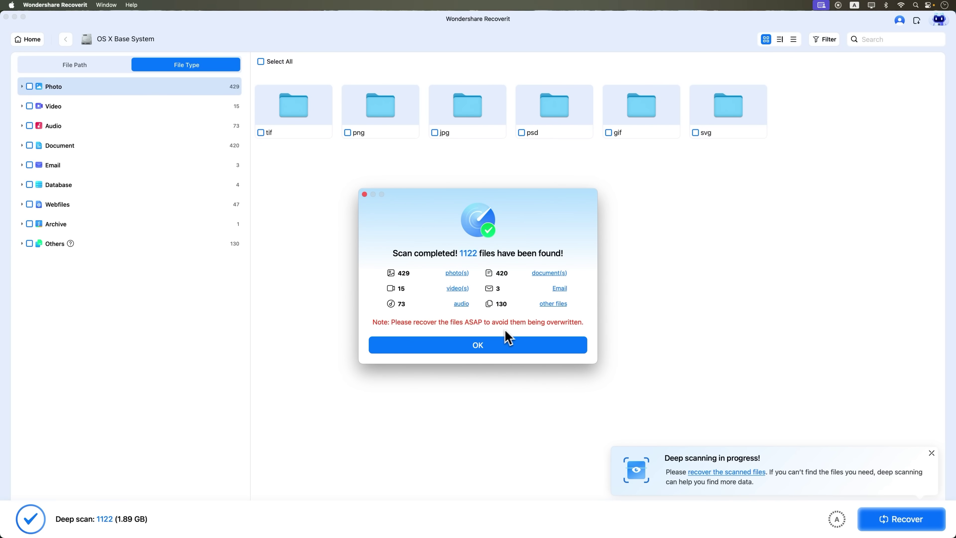
- Open the found jpg photos and mark files (811) through (820) for recovery
{"action": "left_click", "coordinate": [483, 352]}
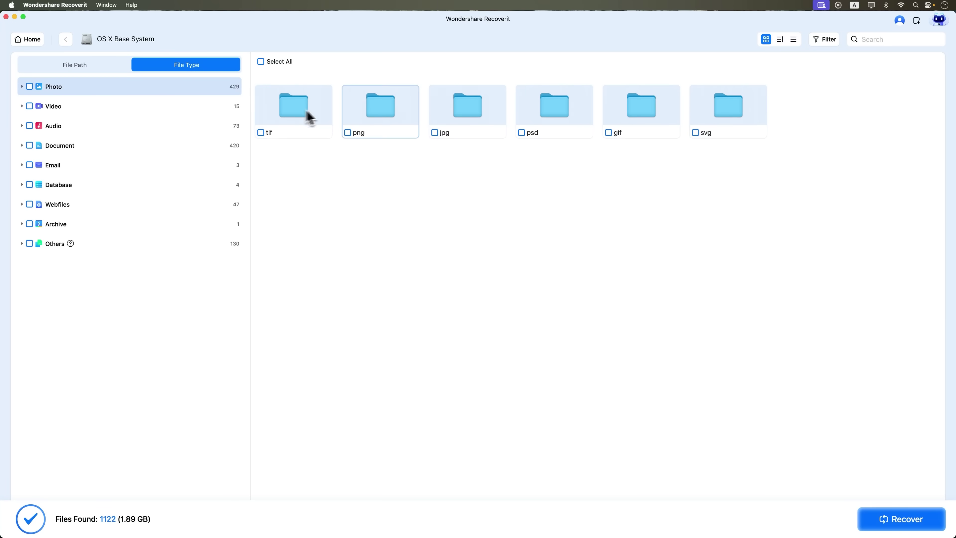
{"action": "double_click", "coordinate": [462, 115]}
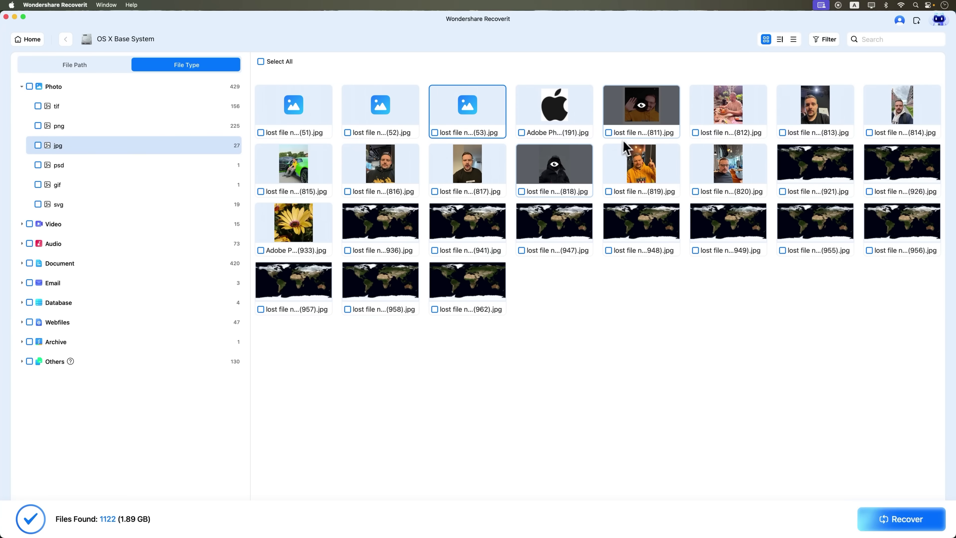
{"action": "left_click", "coordinate": [608, 132]}
{"action": "left_click", "coordinate": [695, 133]}
{"action": "left_click", "coordinate": [782, 132]}
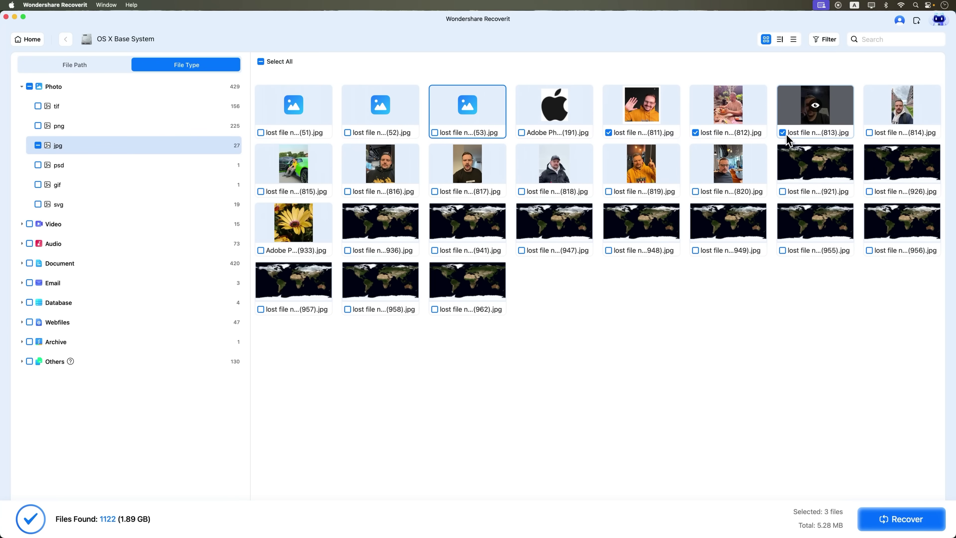
{"action": "left_click", "coordinate": [696, 191]}
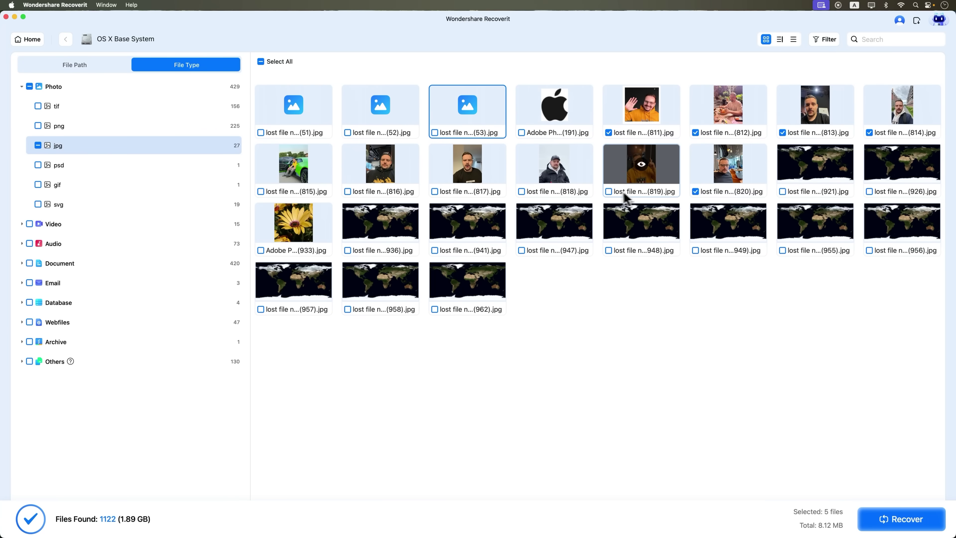
{"action": "left_click", "coordinate": [608, 191]}
{"action": "left_click", "coordinate": [435, 191]}
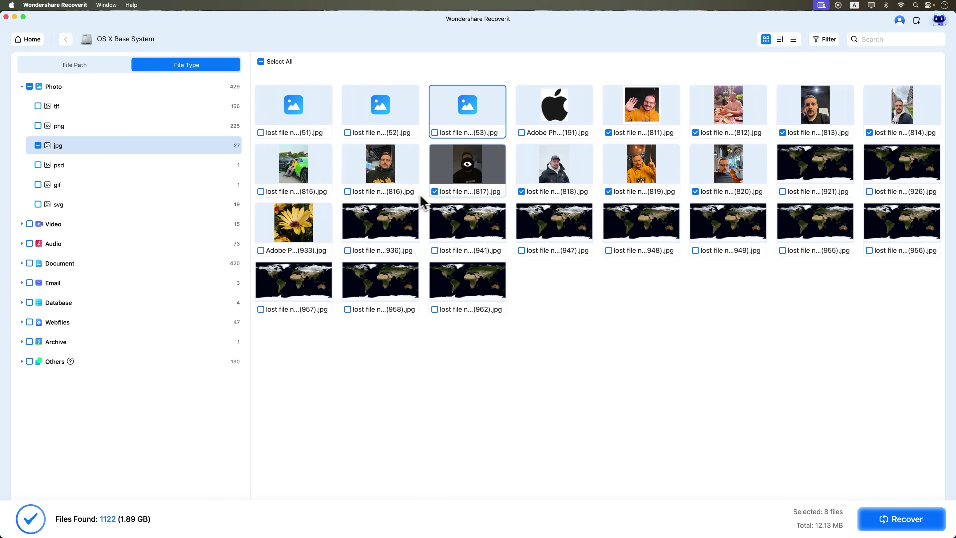
{"action": "left_click", "coordinate": [347, 191]}
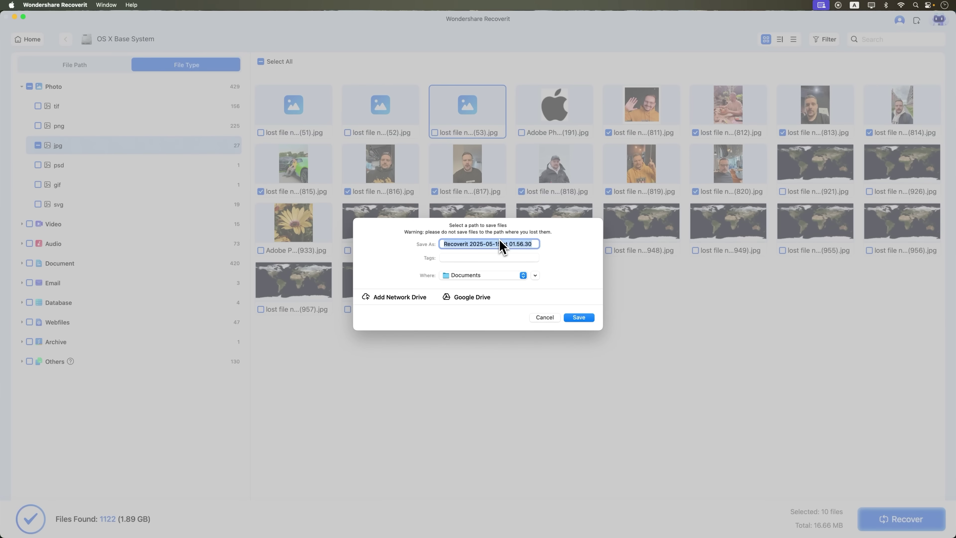
- Save the ten marked photos (16.66 MB) into a newly named recovery folder in Documents
{"action": "type", "text": "Daniel's "}
{"action": "type", "text": "recov"}
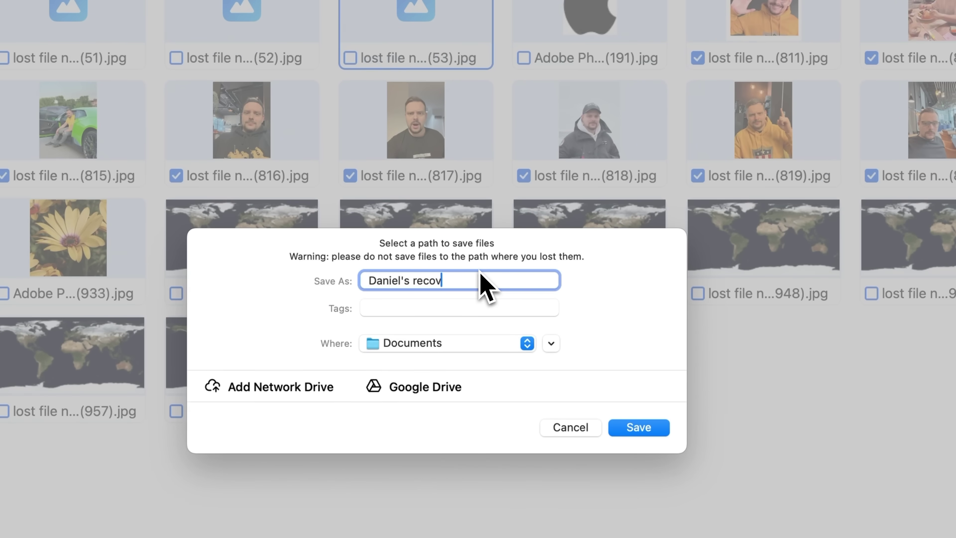
{"action": "type", "text": "ery"}
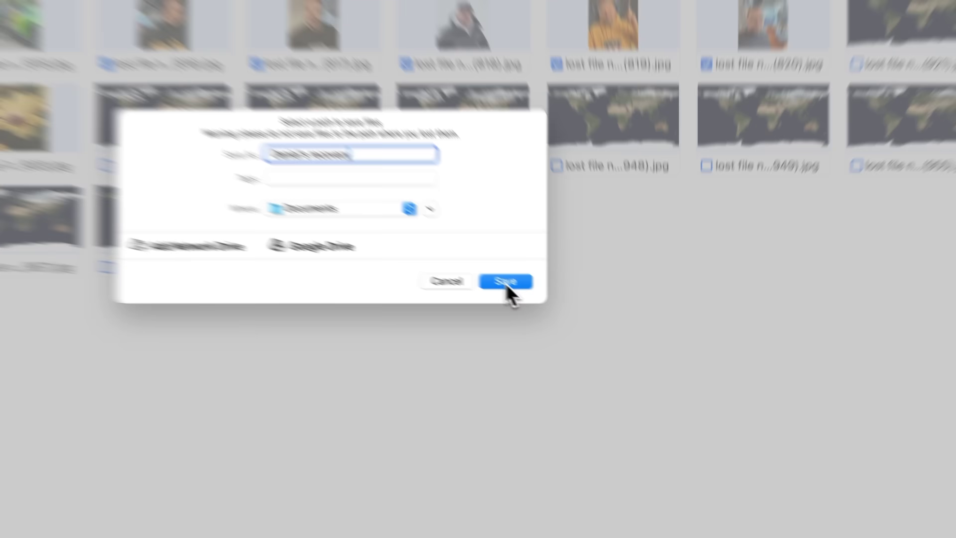
{"action": "left_click", "coordinate": [579, 317]}
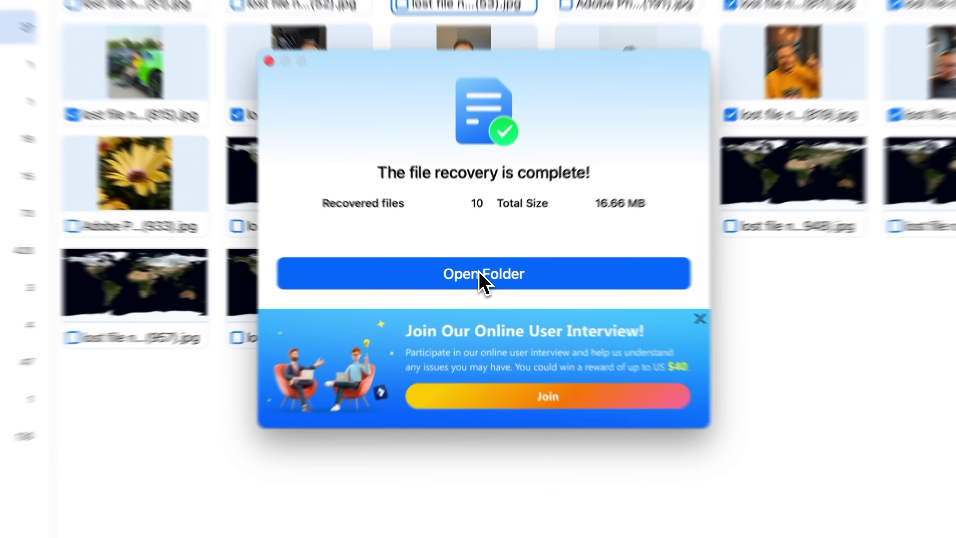
- Open the recovery folder in Finder and view the ten restored jpg photos (811)–(820)
{"action": "left_click", "coordinate": [479, 274]}
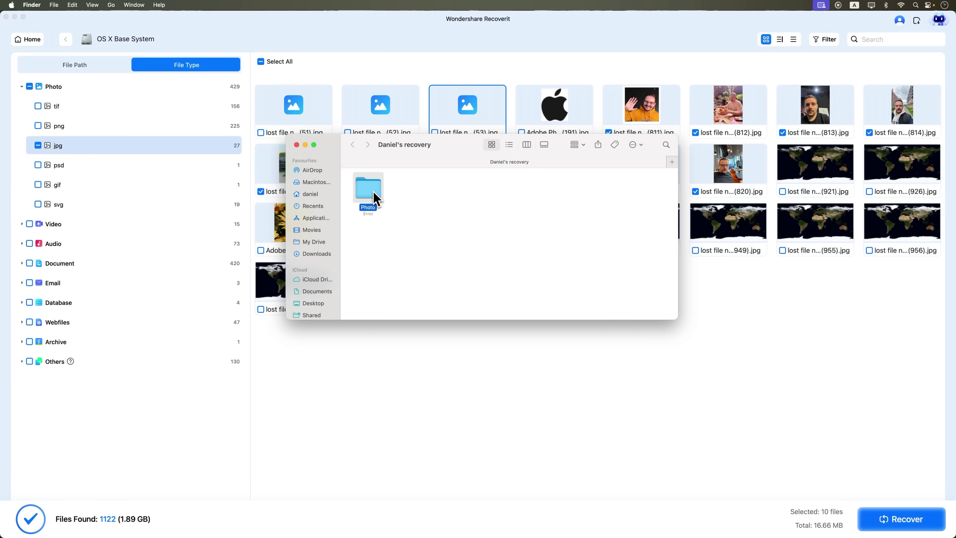
{"action": "double_click", "coordinate": [369, 188]}
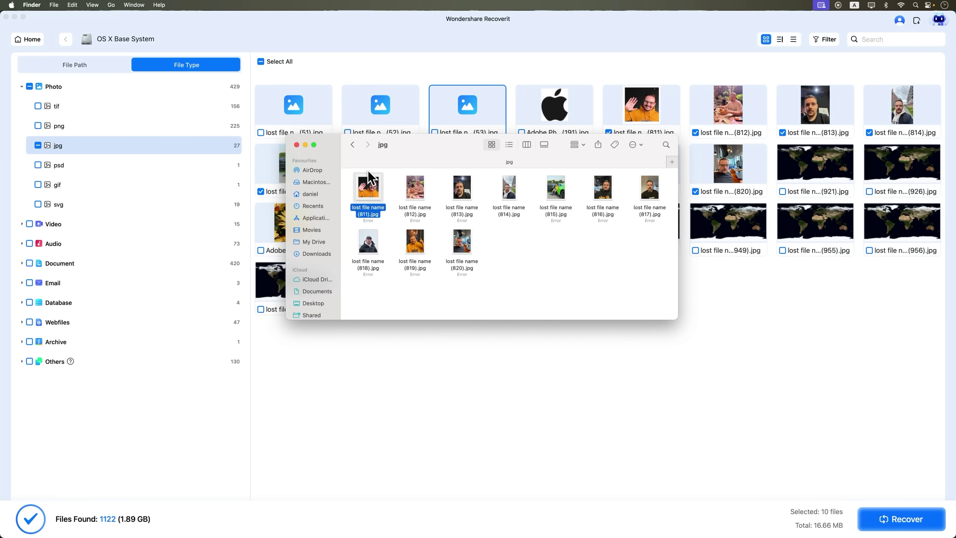
{"action": "left_click", "coordinate": [526, 256]}
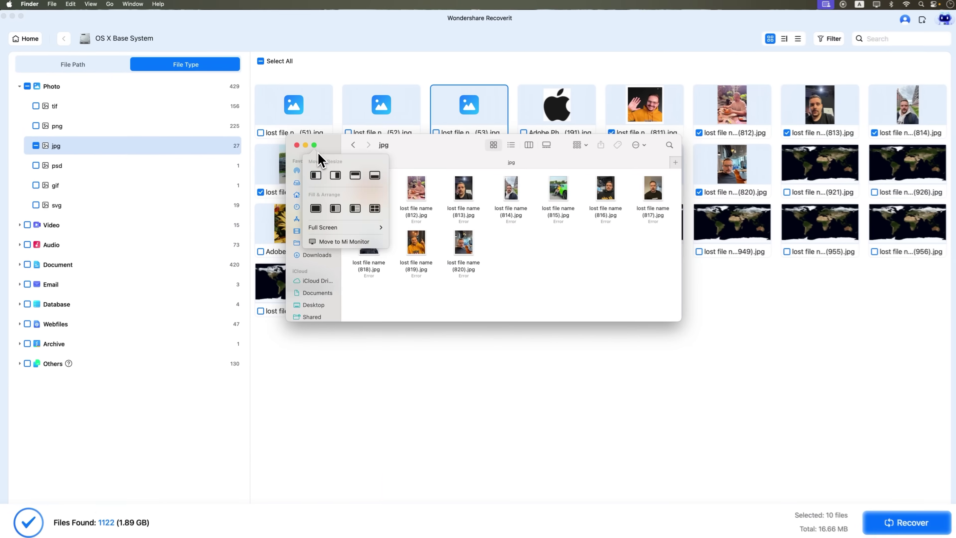
- Close the jpg folder window and browse the recovered png, gif, psd and tif files
{"action": "left_click", "coordinate": [316, 178]}
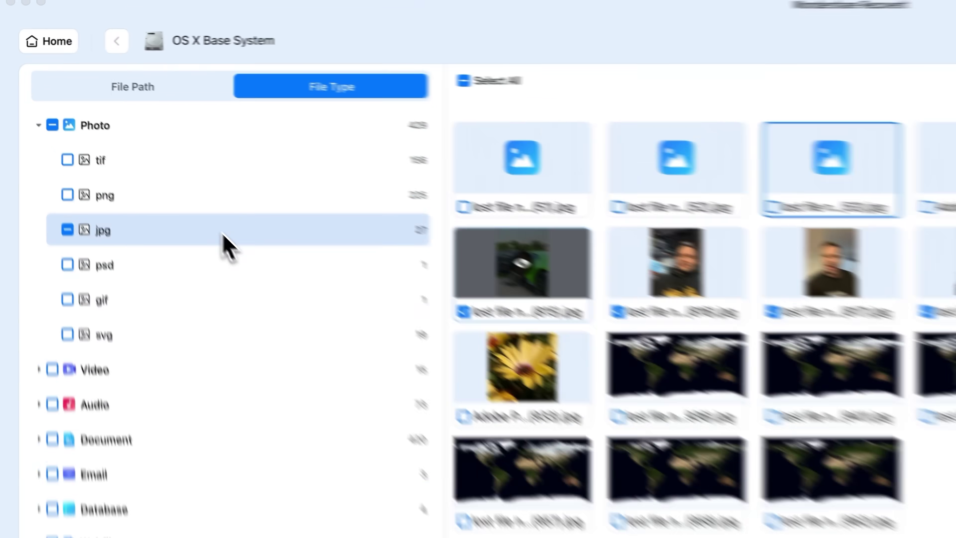
{"action": "left_click", "coordinate": [194, 195]}
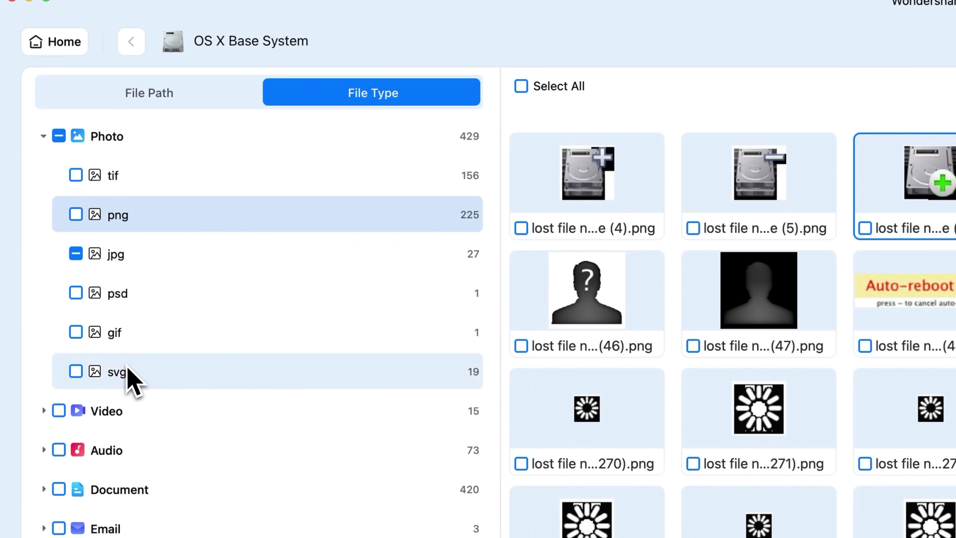
{"action": "left_click", "coordinate": [154, 337]}
{"action": "left_click", "coordinate": [160, 301]}
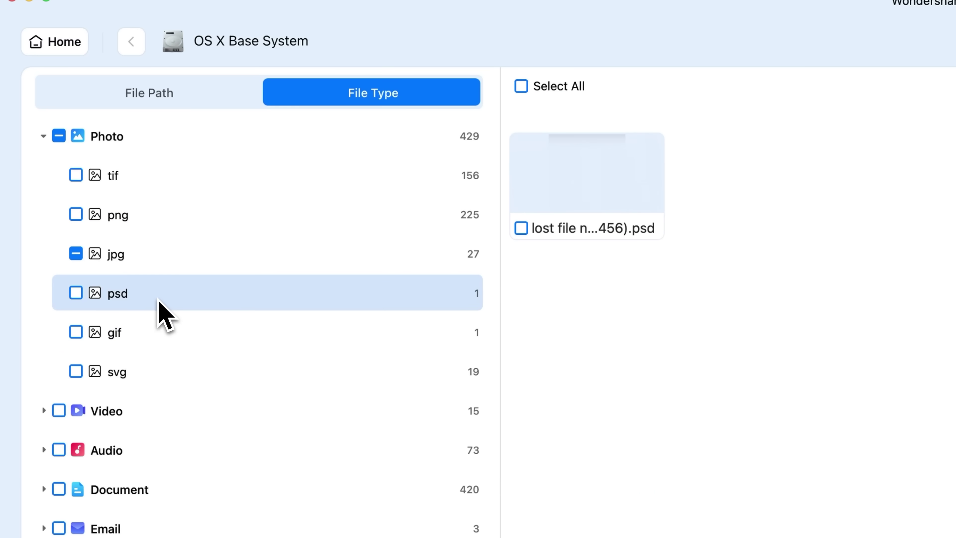
{"action": "left_click", "coordinate": [154, 174]}
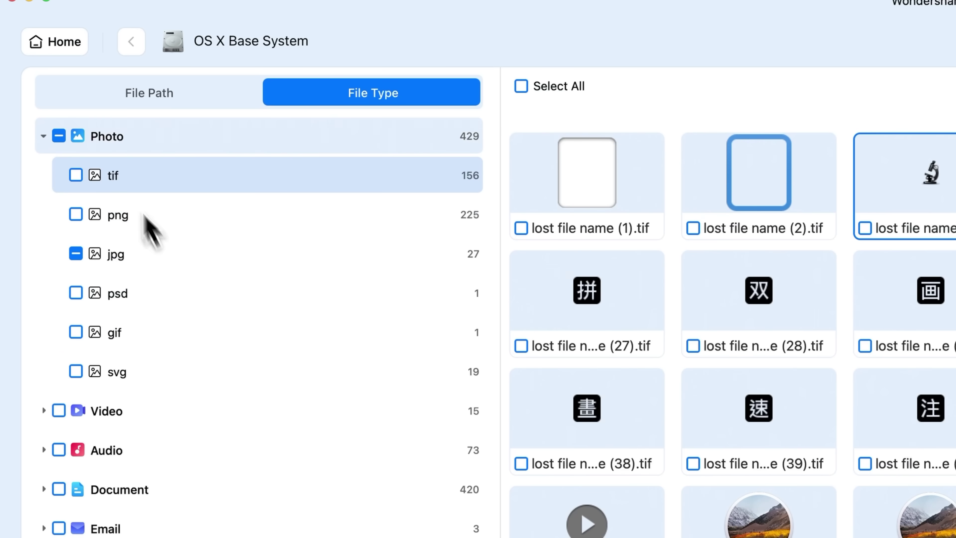
- Mark all 429 photos (30.64 MB) for recovery and show the 14 recovered mp4 videos
{"action": "left_click", "coordinate": [60, 137]}
{"action": "left_click", "coordinate": [94, 411]}
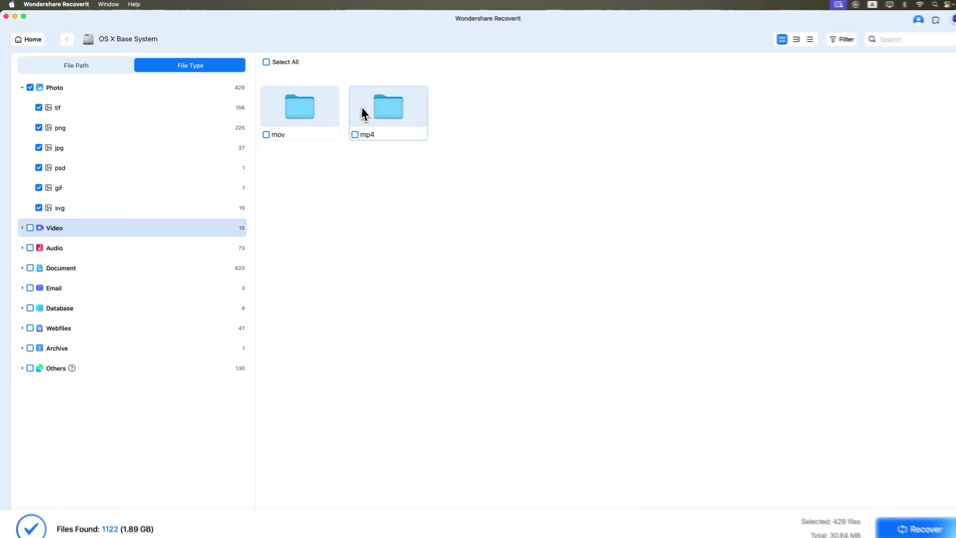
{"action": "double_click", "coordinate": [364, 113]}
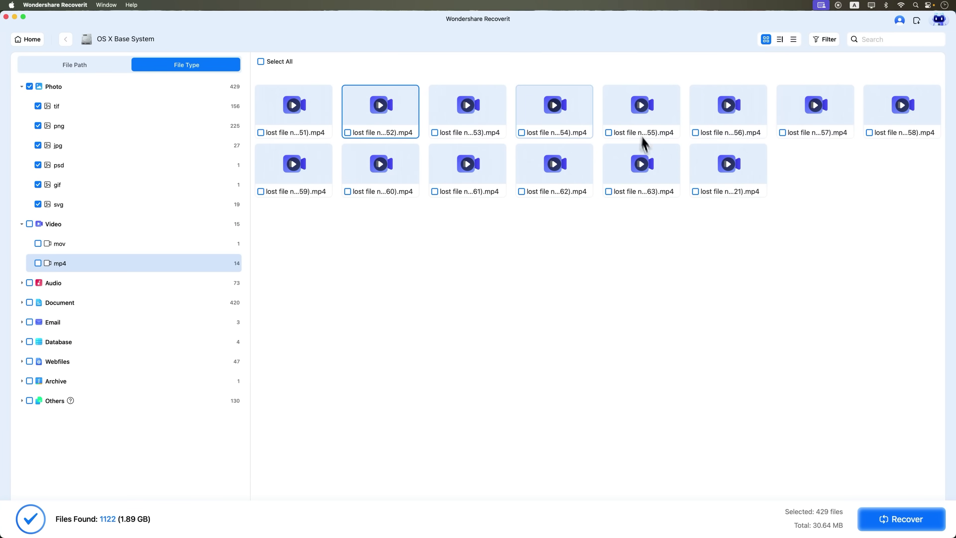
- Preview the last mp4 video and recover it as 'Video' in the Documents folder
{"action": "double_click", "coordinate": [380, 118]}
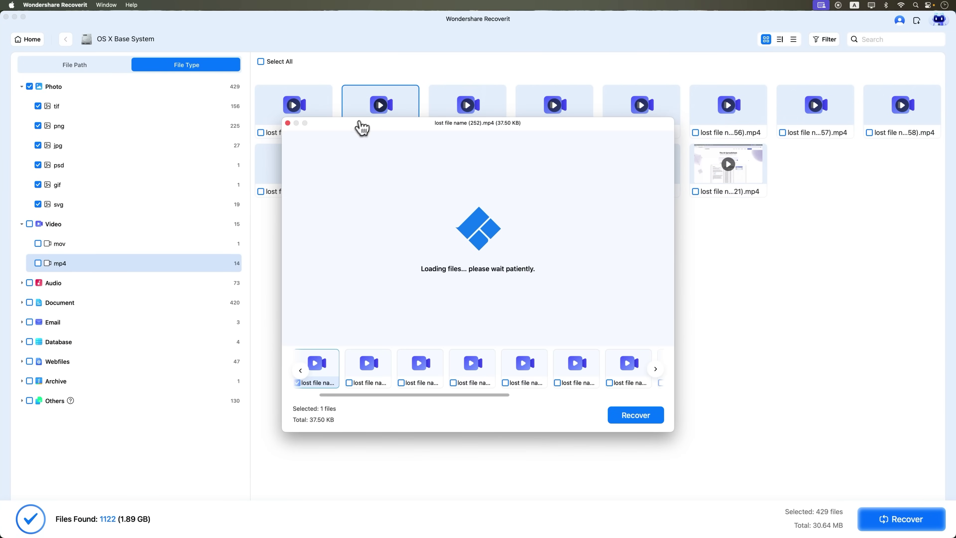
{"action": "scroll", "coordinate": [565, 401], "scroll_direction": "right", "scroll_amount": 5}
{"action": "left_click", "coordinate": [632, 369]}
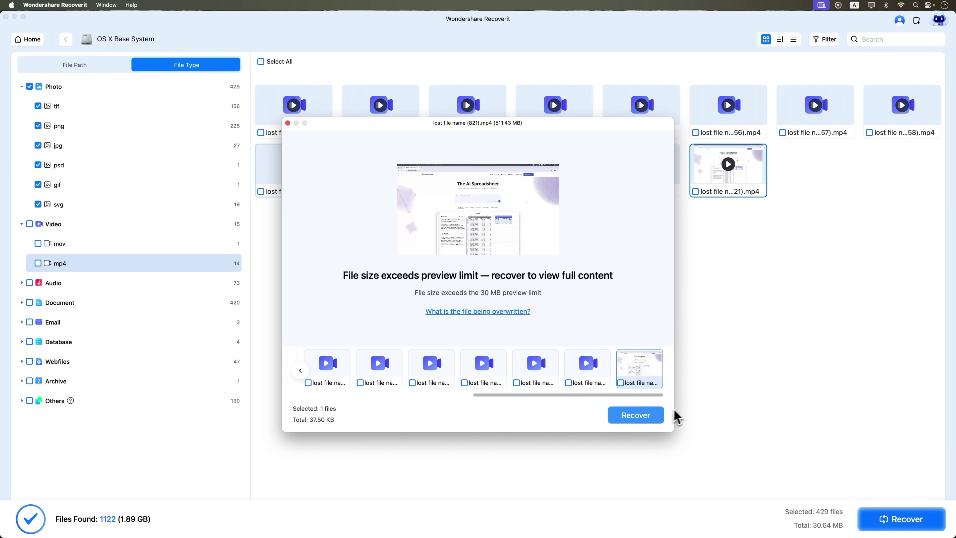
{"action": "left_click", "coordinate": [636, 415]}
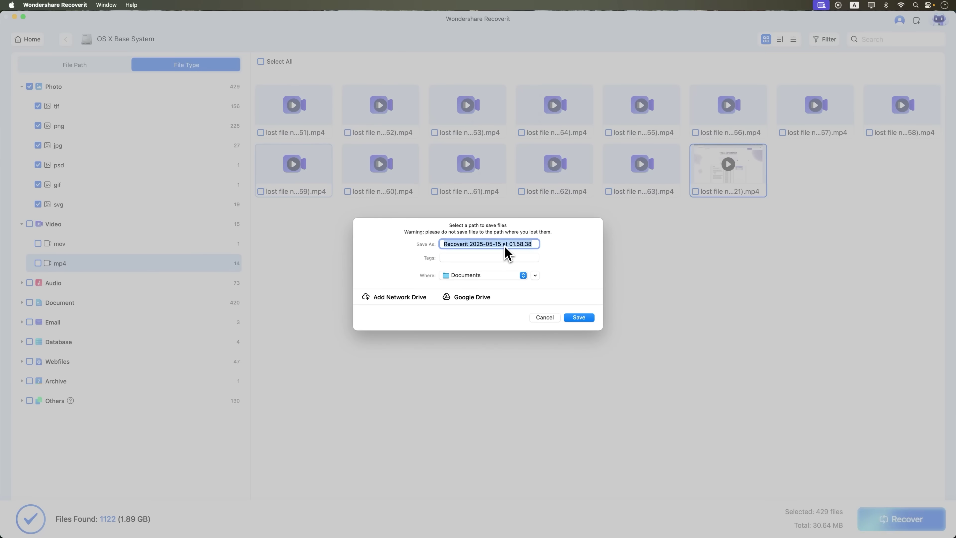
{"action": "left_click", "coordinate": [578, 318]}
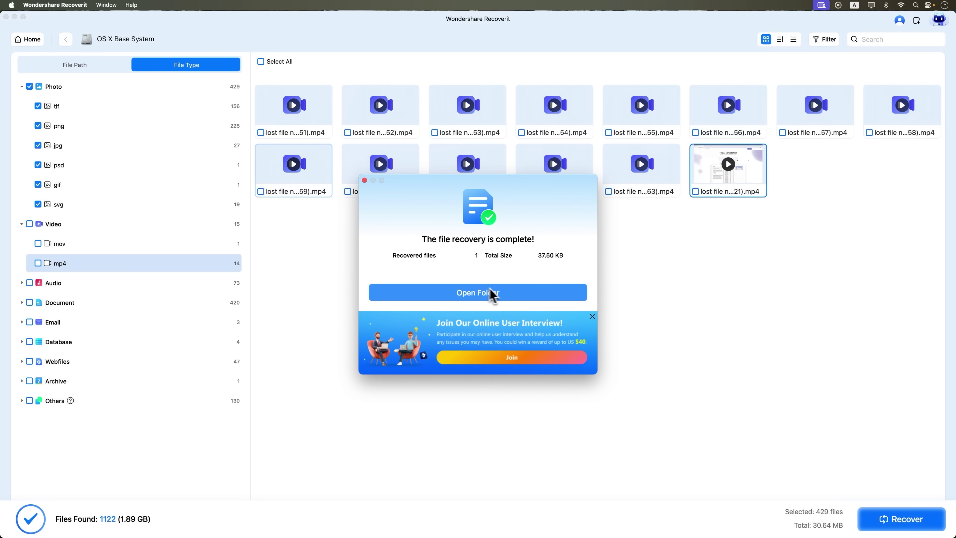
- Play the recovered mp4 in QuickTime, skip ahead to 03:47, then close the player
{"action": "left_click", "coordinate": [466, 298]}
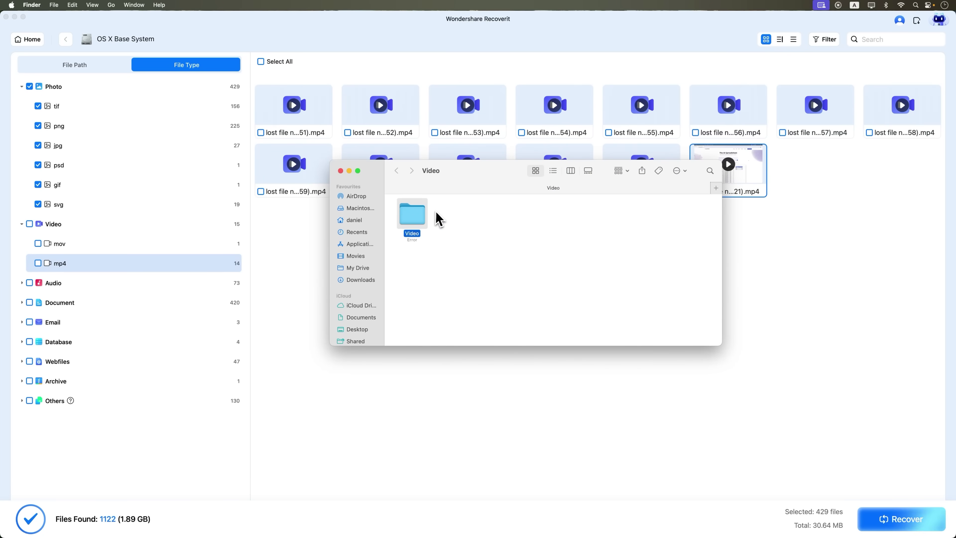
{"action": "double_click", "coordinate": [413, 215]}
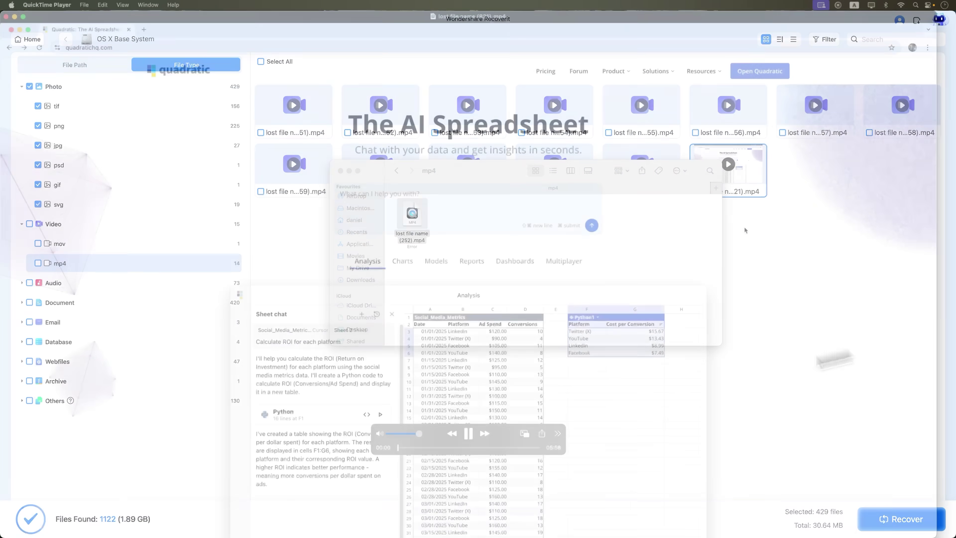
{"action": "left_click_drag", "start_coordinate": [461, 448], "coordinate": [487, 447]}
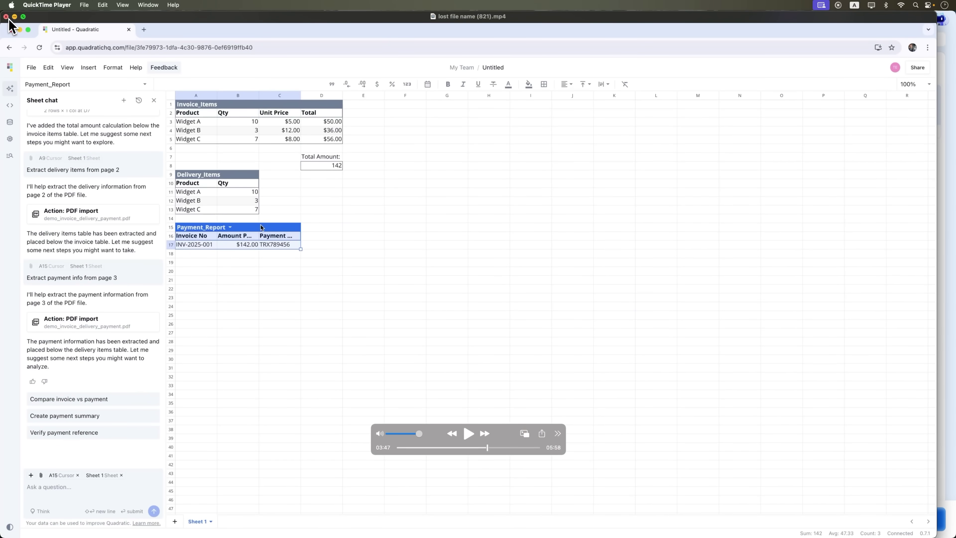
{"action": "left_click", "coordinate": [6, 17]}
- Browse the recovered audio and document types and open the pdf files
{"action": "left_click", "coordinate": [118, 283]}
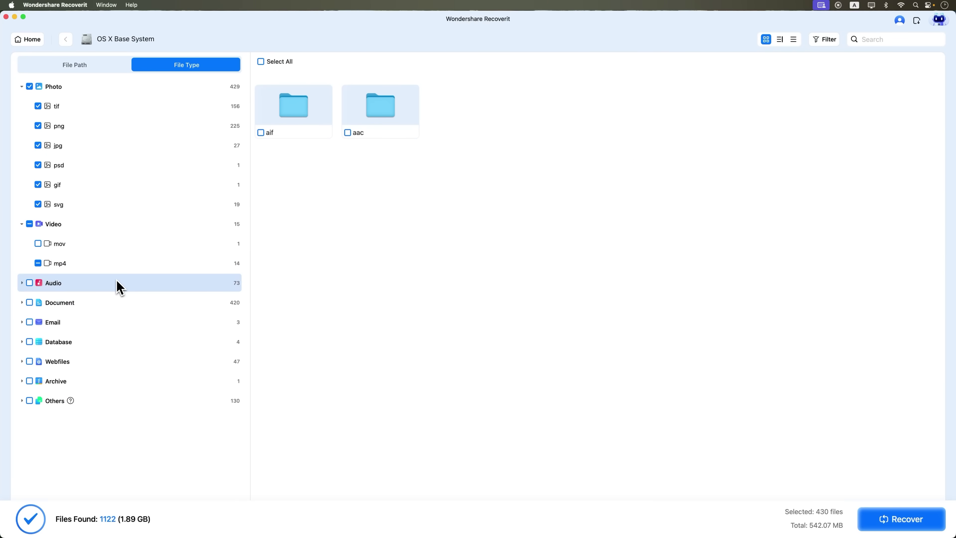
{"action": "left_click", "coordinate": [117, 306]}
{"action": "double_click", "coordinate": [439, 116]}
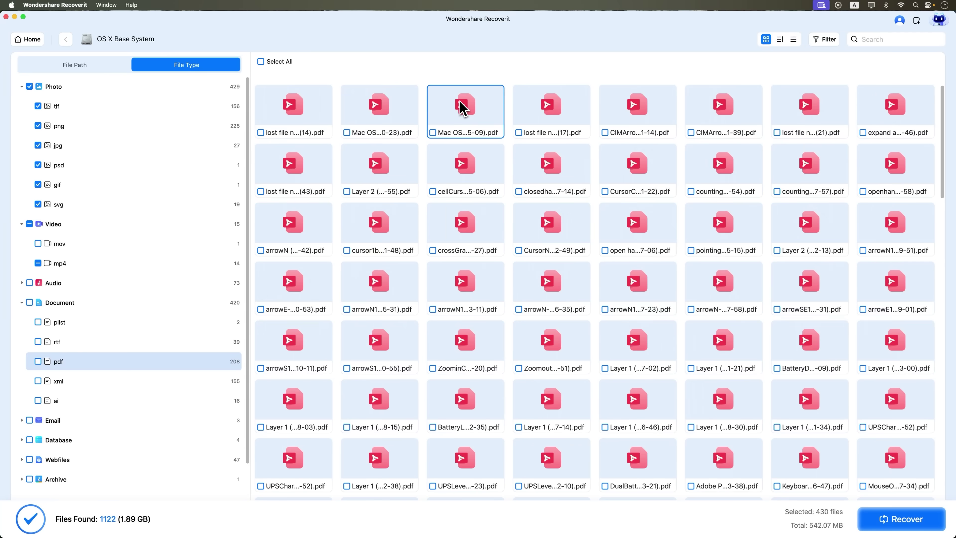
{"action": "scroll", "coordinate": [64, 369], "scroll_direction": "down", "scroll_amount": 2}
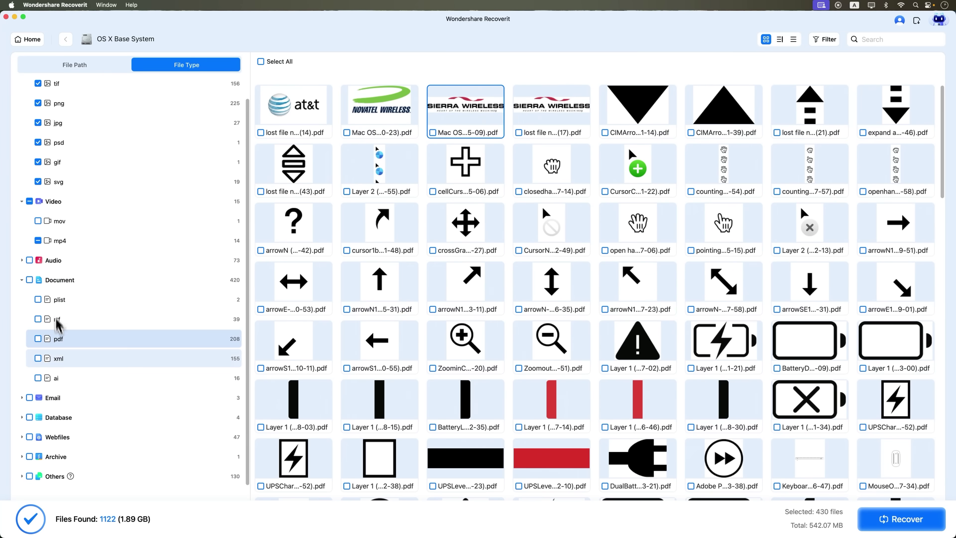
- Check the recovered xml, ai and email files, then return to the home page
{"action": "left_click", "coordinate": [59, 360]}
{"action": "left_click", "coordinate": [60, 380]}
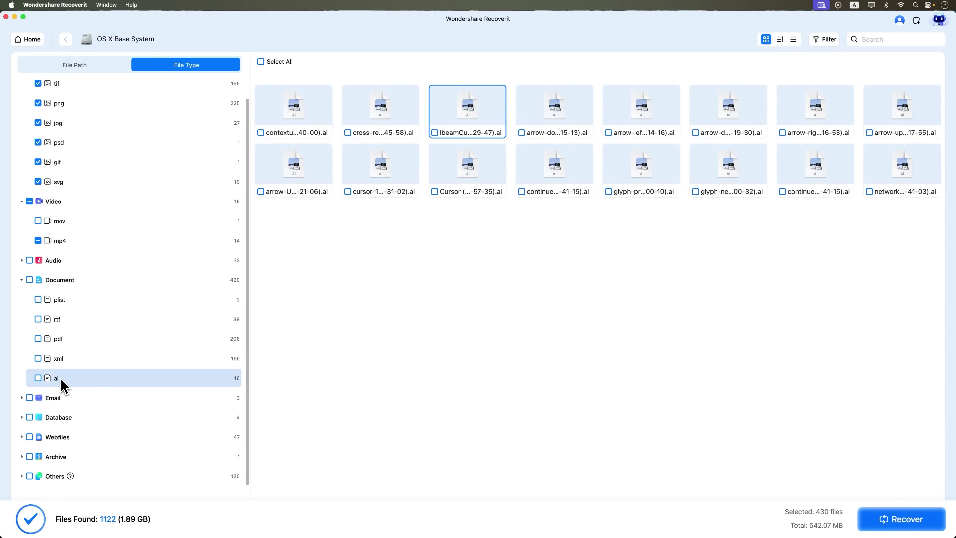
{"action": "left_click", "coordinate": [64, 401]}
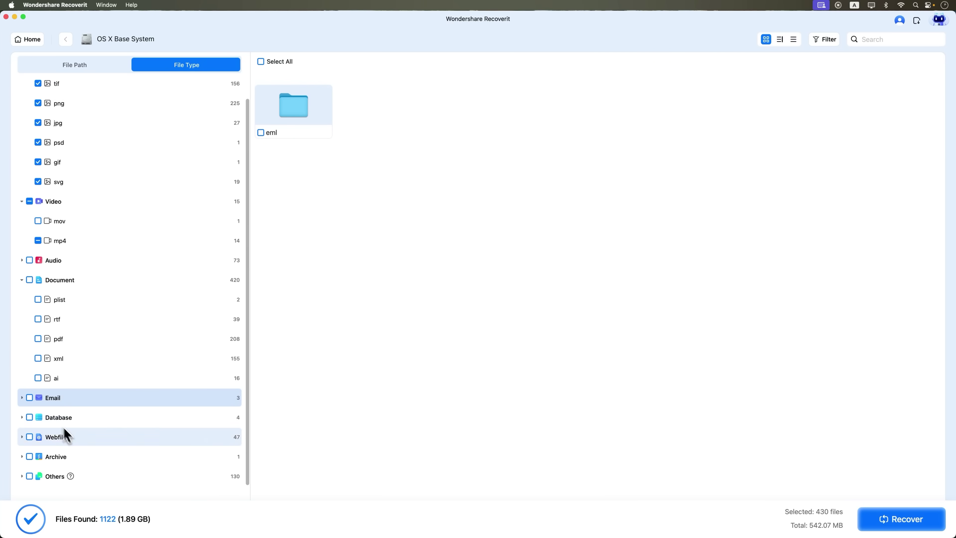
{"action": "left_click", "coordinate": [27, 39]}
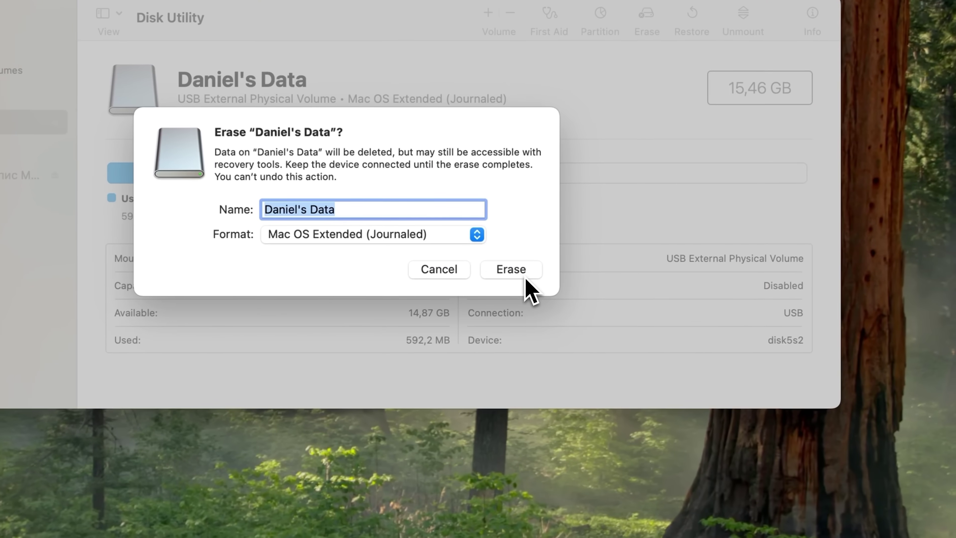
- Confirm erasing the USB memory stick as Mac OS Extended (Journaled)
{"action": "left_click", "coordinate": [566, 292]}
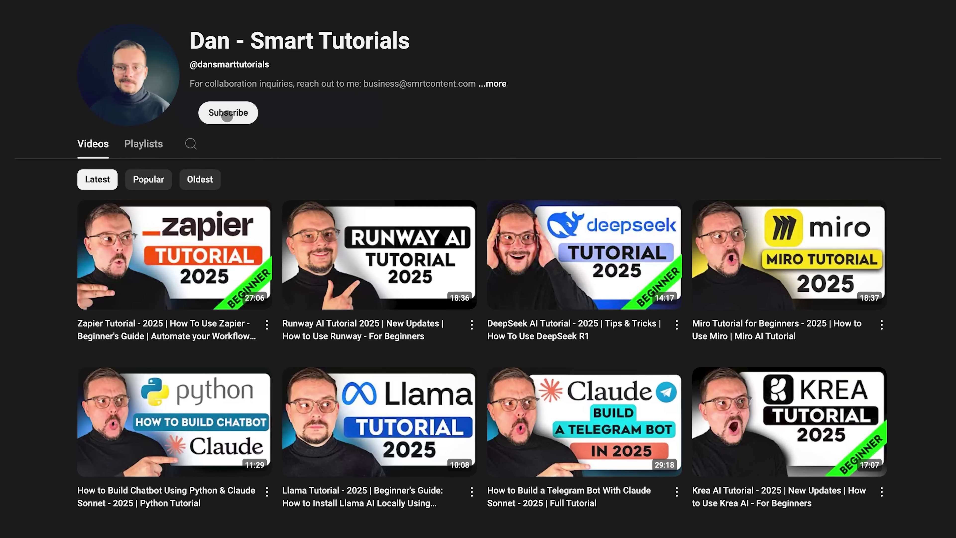
- Subscribe to the tutorial channel and set its notifications to All
{"action": "left_click", "coordinate": [227, 116]}
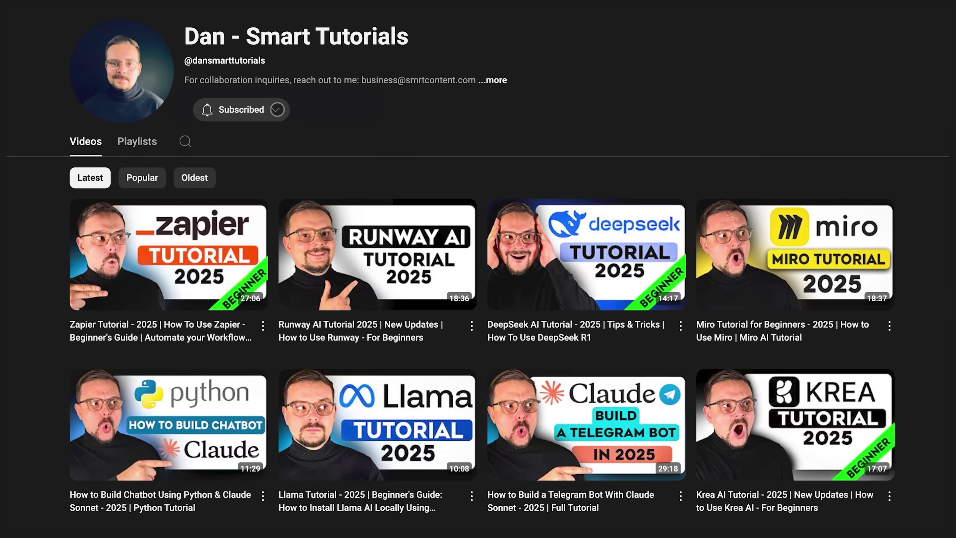
{"action": "left_click", "coordinate": [226, 112]}
{"action": "left_click", "coordinate": [227, 133]}
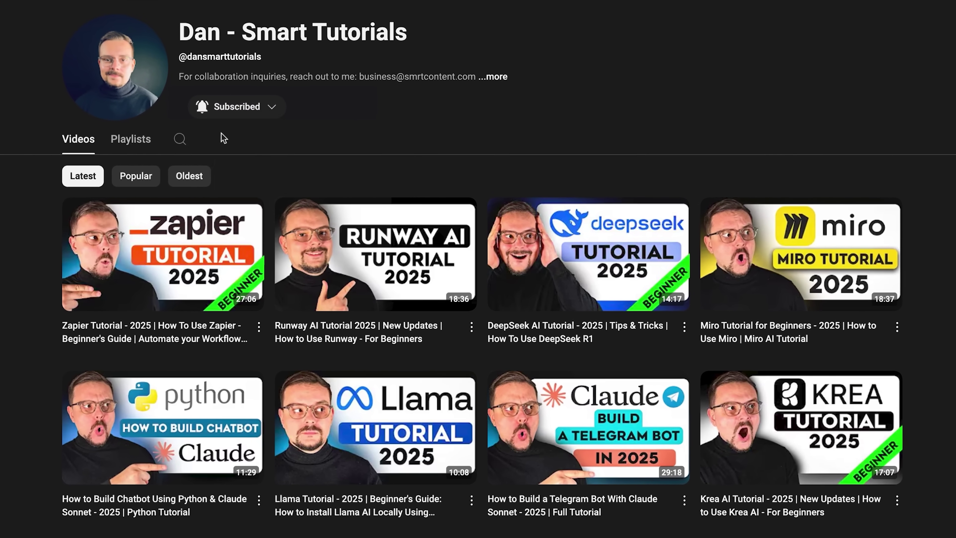